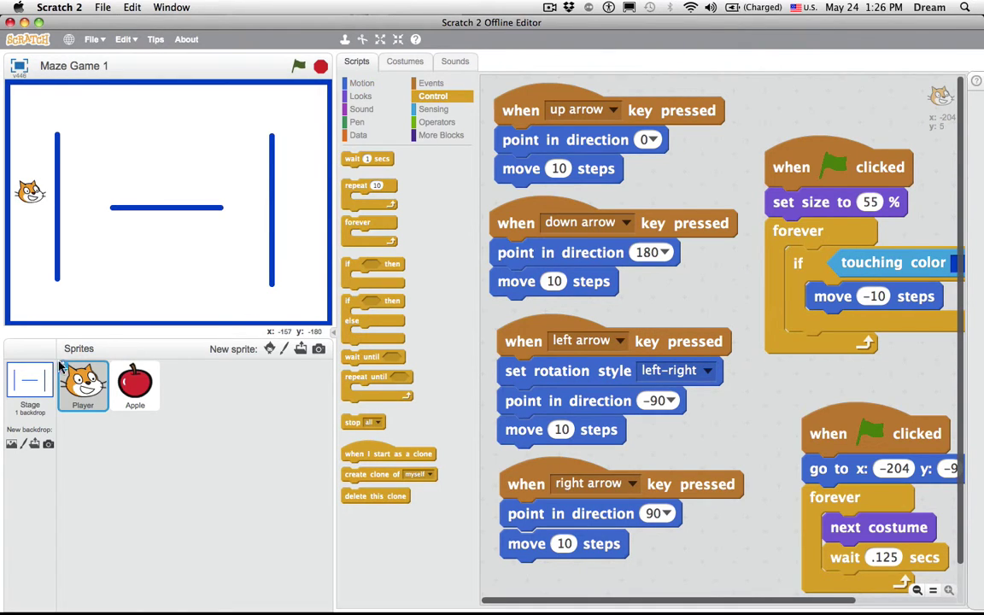
Open the Stage's backdrops and duplicate backdrop1
click(29, 382)
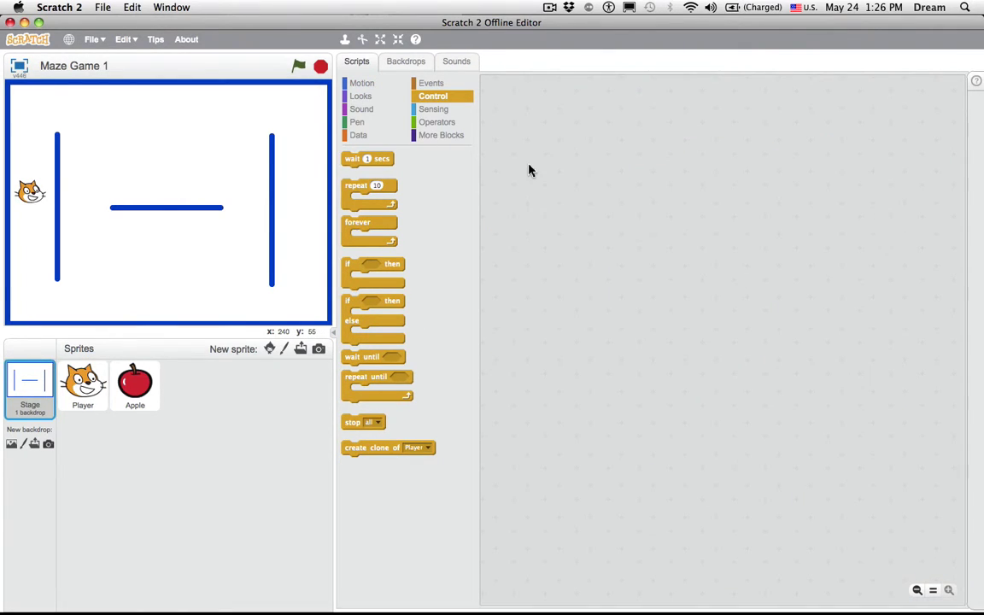
click(408, 60)
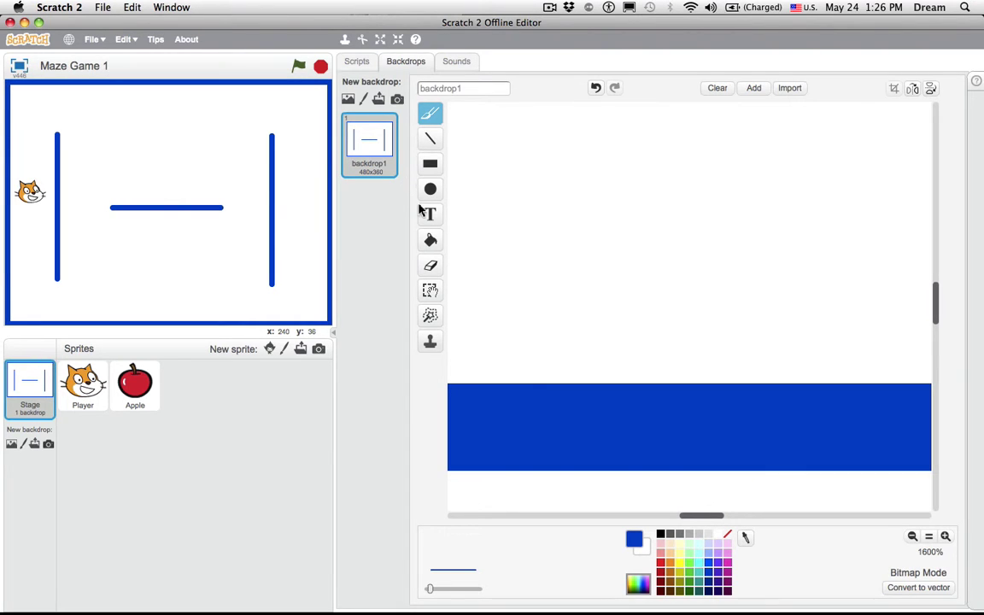
click(913, 537)
click(913, 537)
click(912, 536)
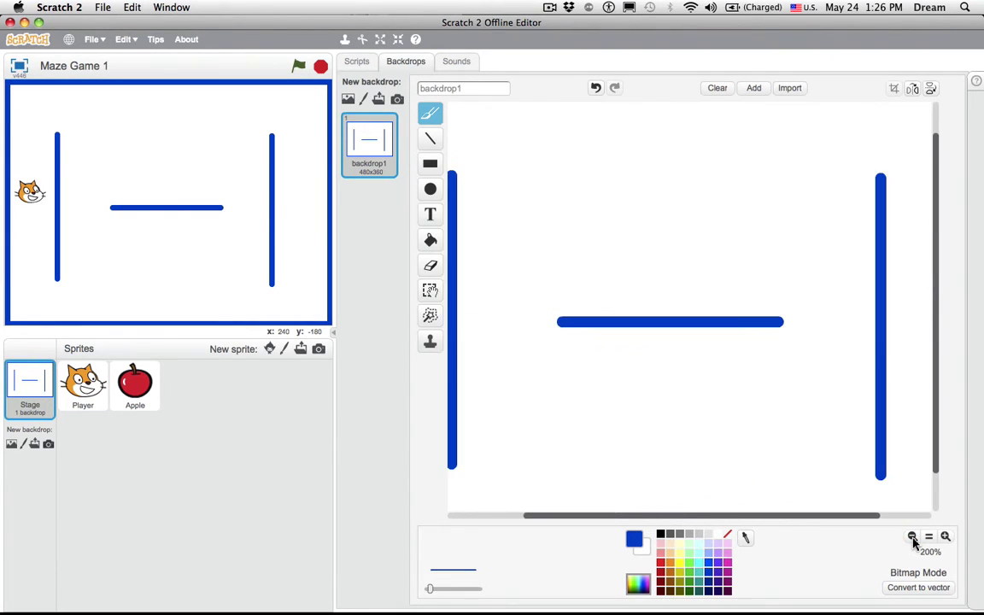
click(912, 536)
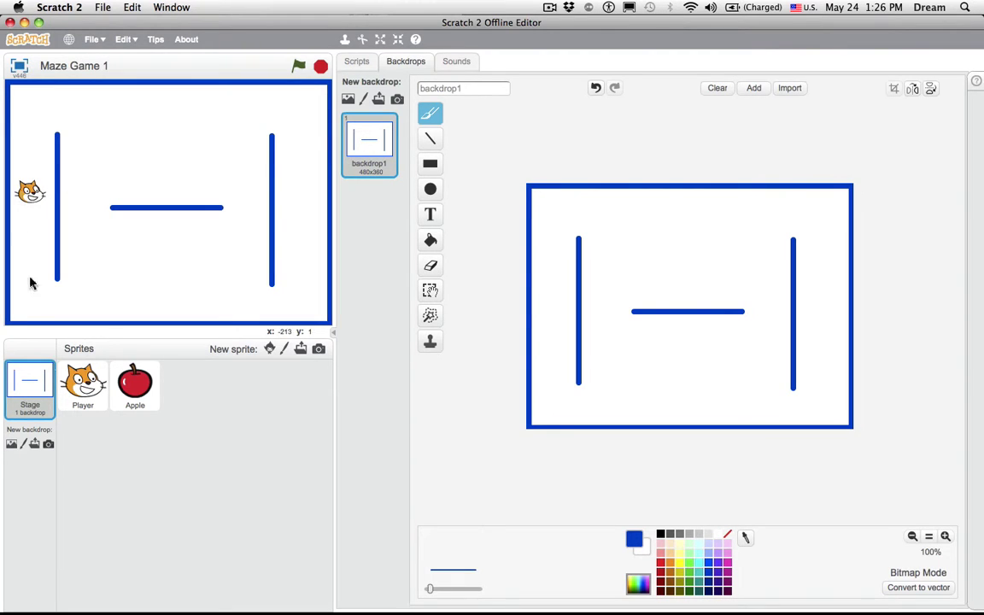
right_click(368, 139)
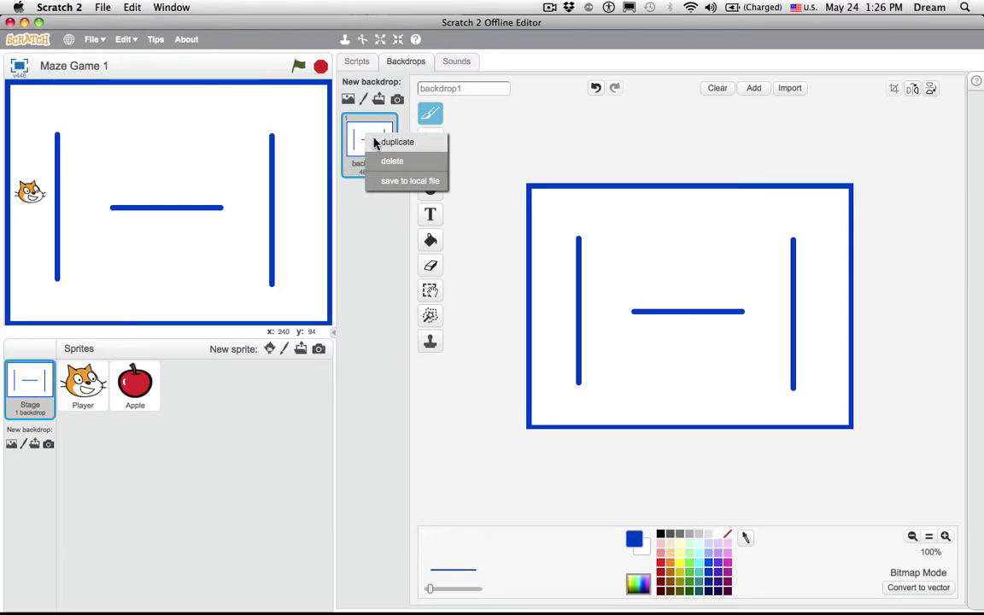
click(376, 141)
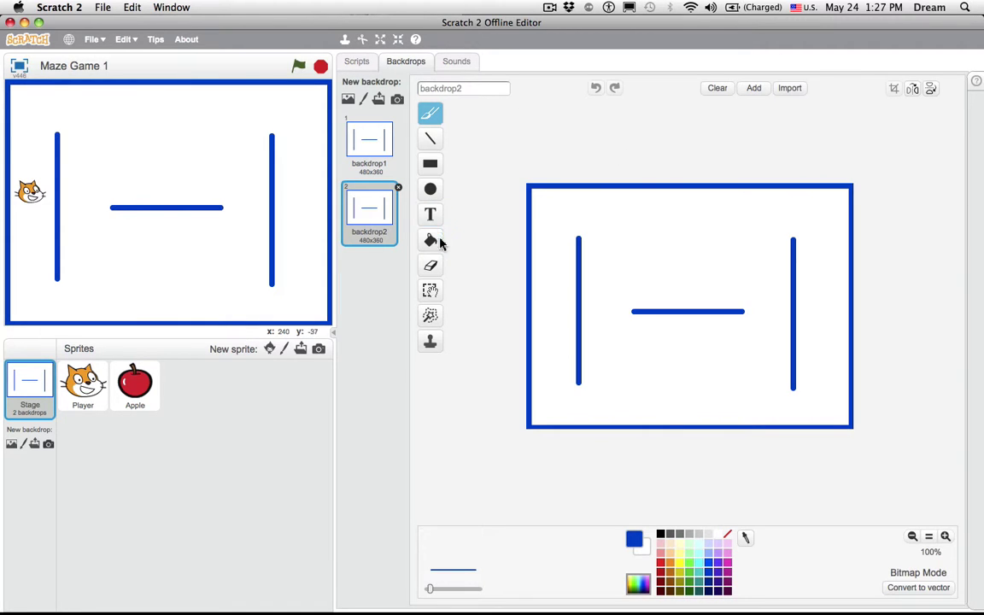
Erase the two vertical walls and the horizontal wall inside the blue border of backdrop2
click(430, 266)
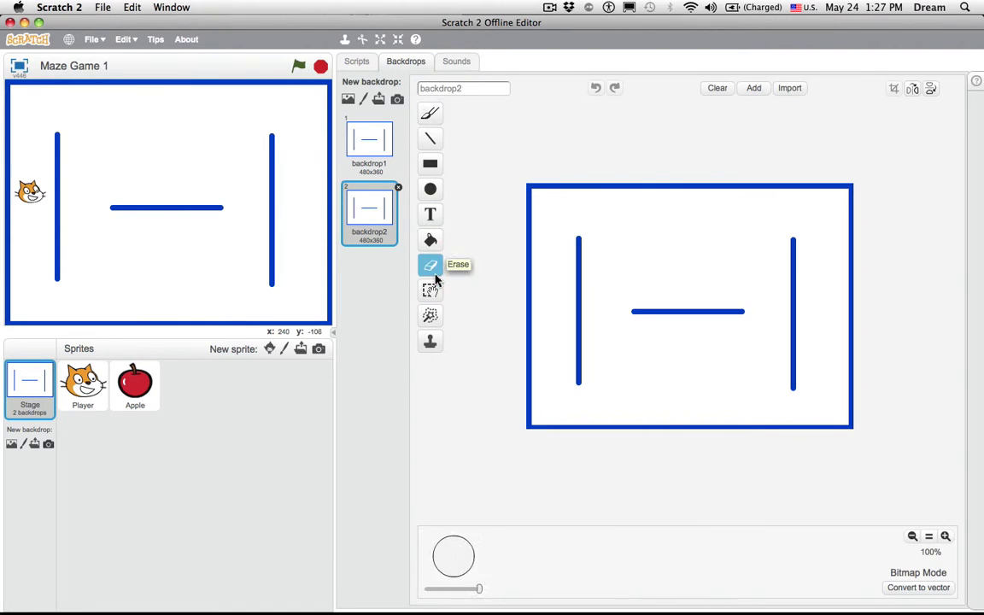
drag(579, 239, 580, 373)
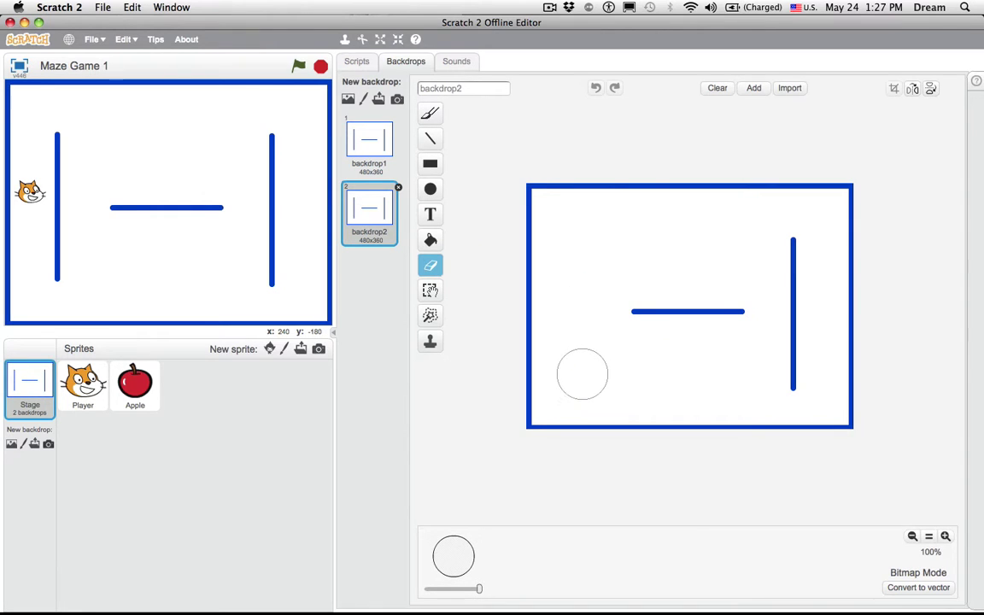
drag(595, 323, 745, 310)
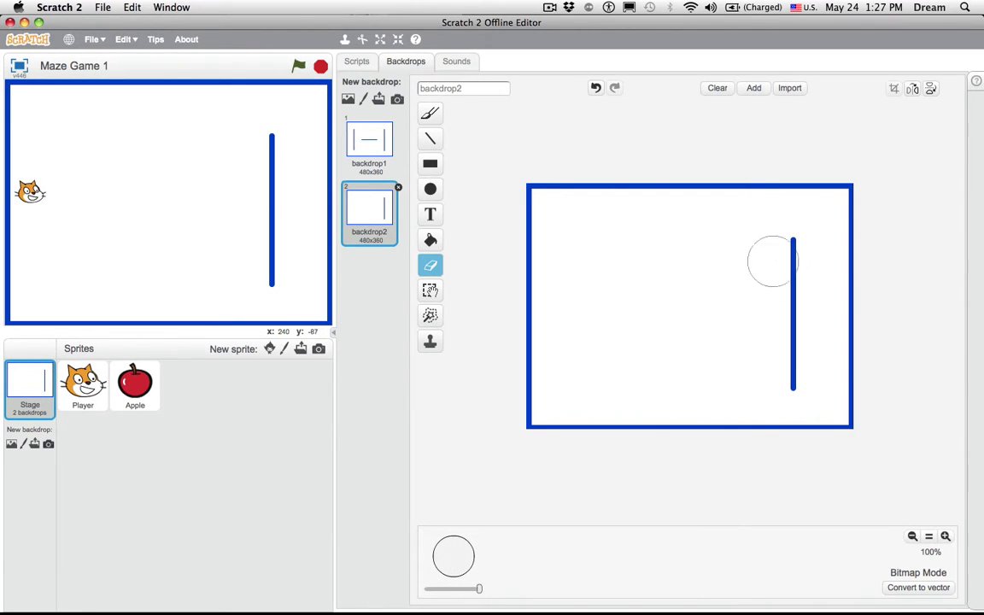
mouse_move(773, 259)
mouse_down()
mouse_move(786, 228)
mouse_move(794, 331)
mouse_move(781, 396)
mouse_up()
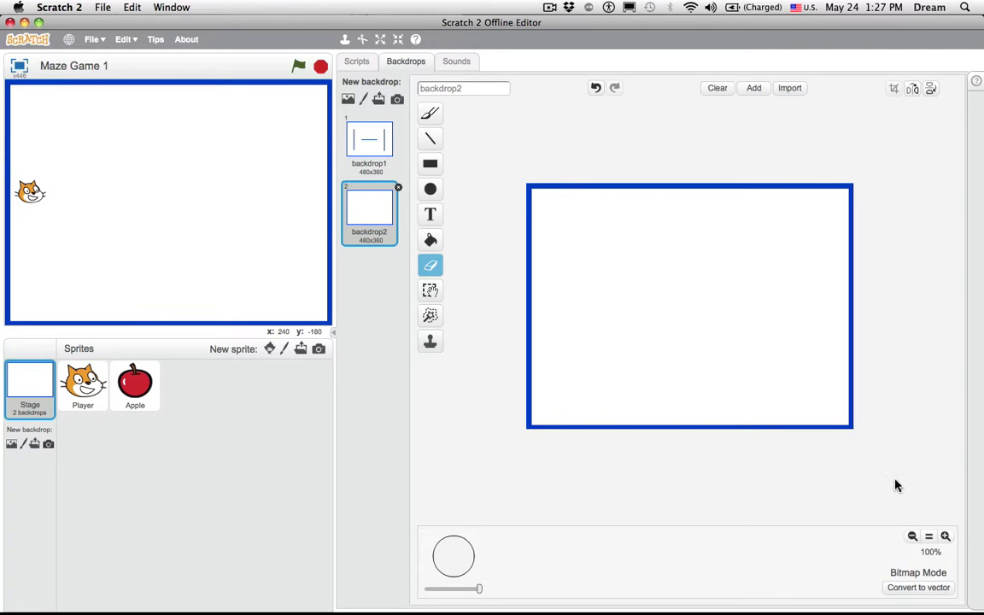
Convert backdrop2 to vector mode and increase the line width to about the thickness of the maze walls
click(918, 587)
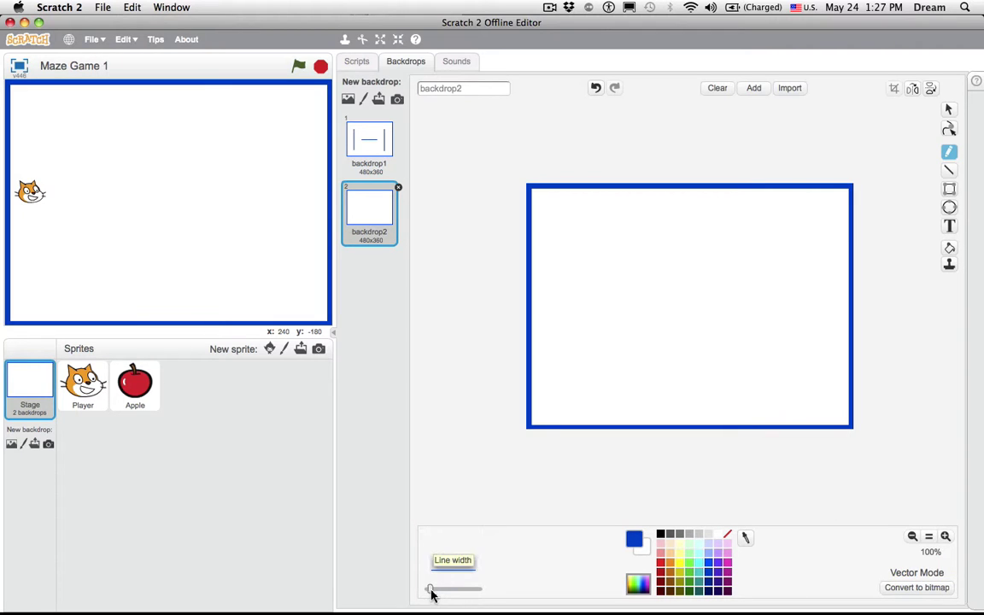
drag(430, 590, 453, 591)
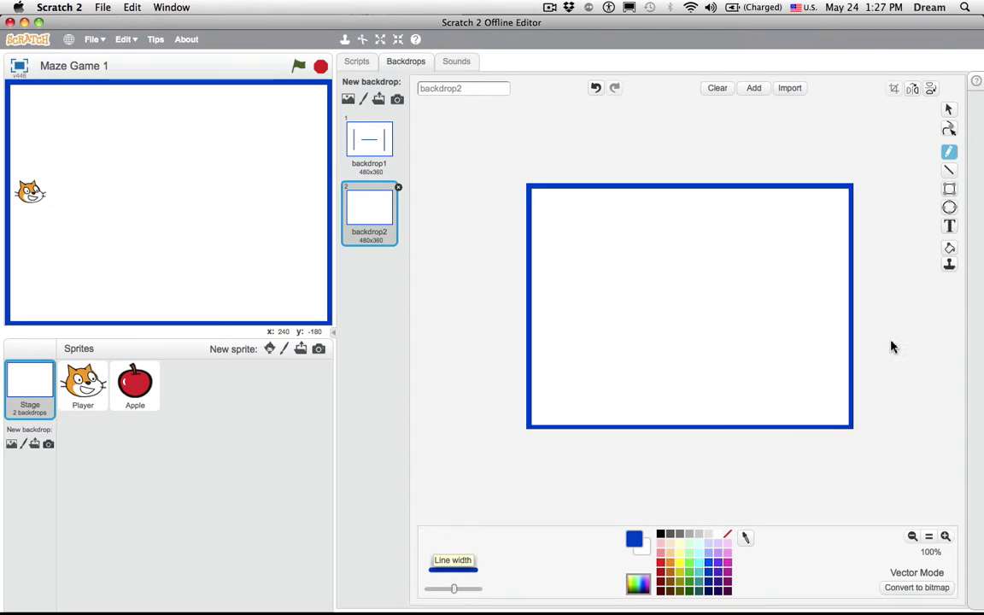
Draw two vertical walls near the sides of backdrop2 and a horizontal wall between them with the Line tool
click(950, 172)
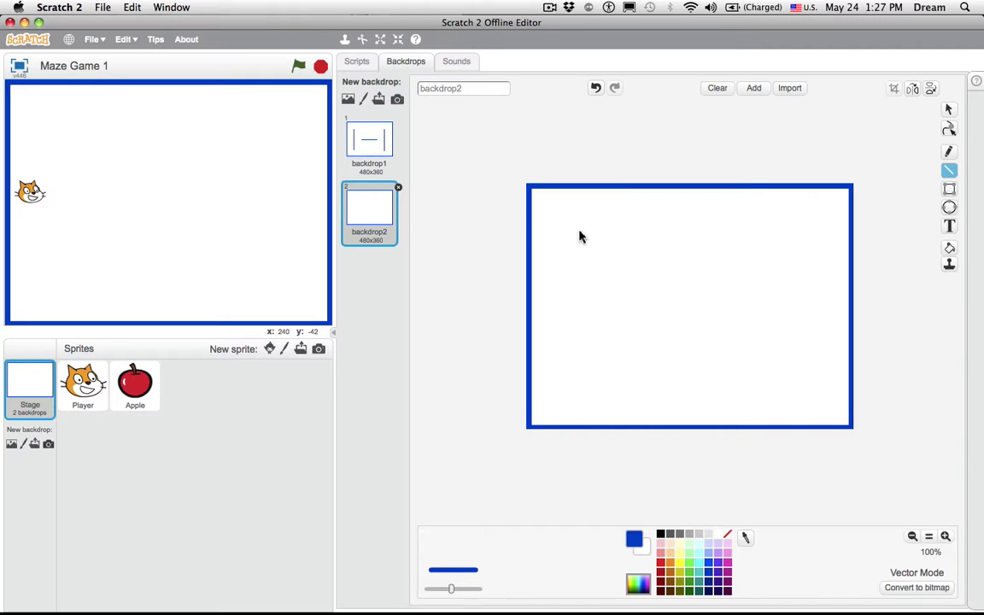
drag(579, 230, 596, 392)
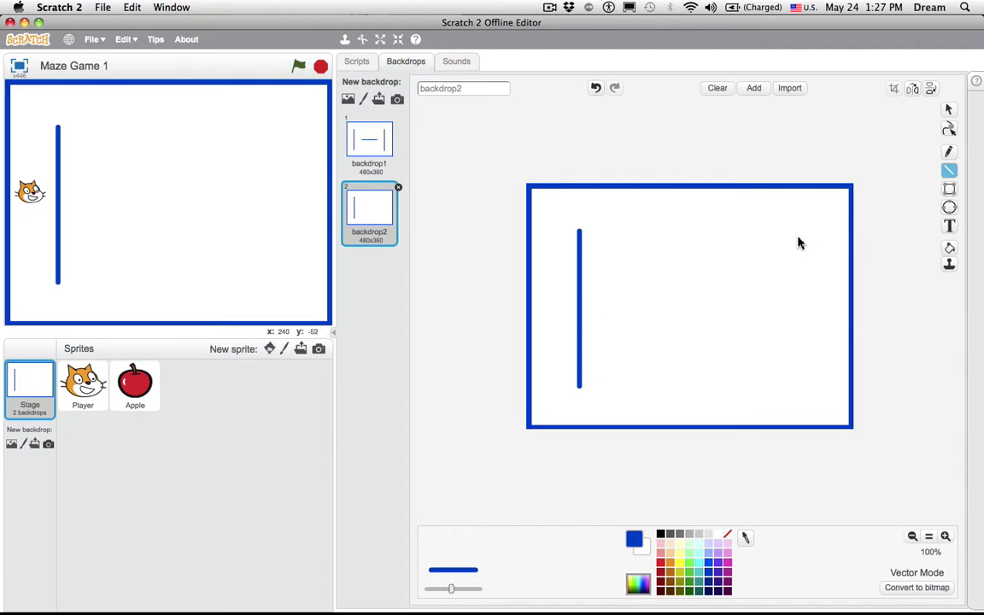
drag(798, 234, 803, 366)
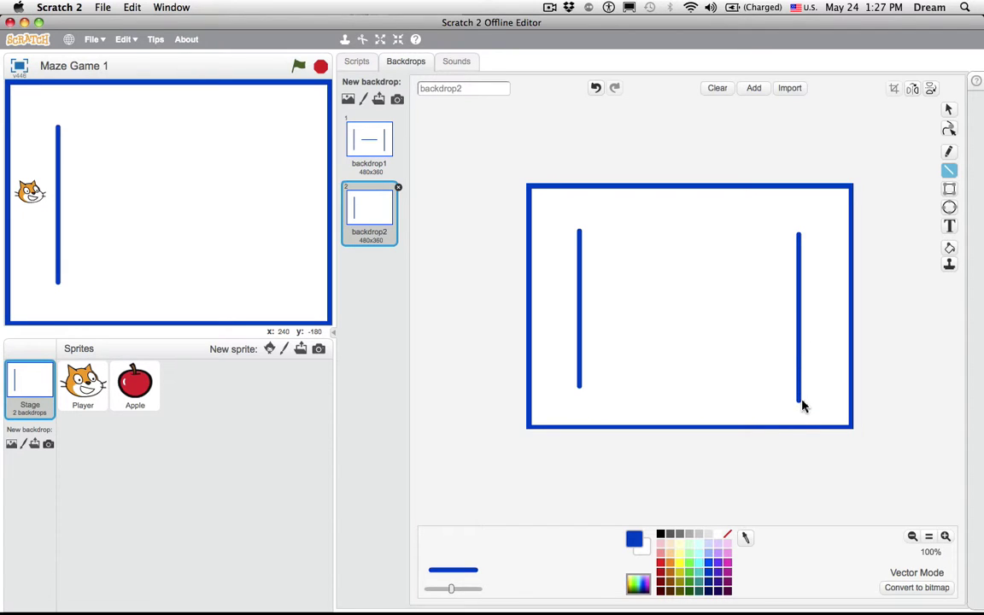
drag(803, 407, 803, 407)
drag(626, 305, 775, 305)
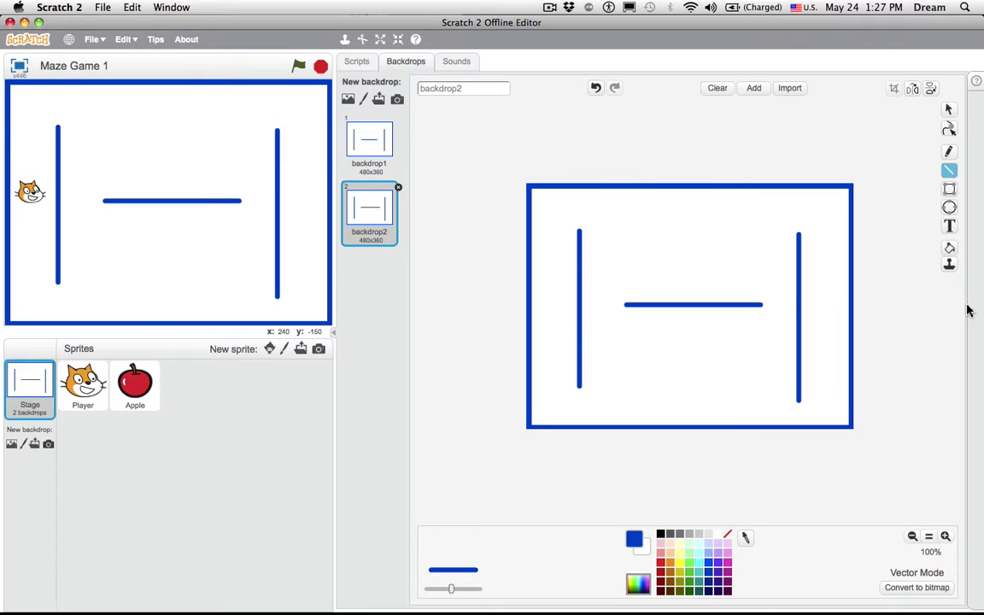
Select the right vertical wall in backdrop2 and move it slightly upward
click(950, 110)
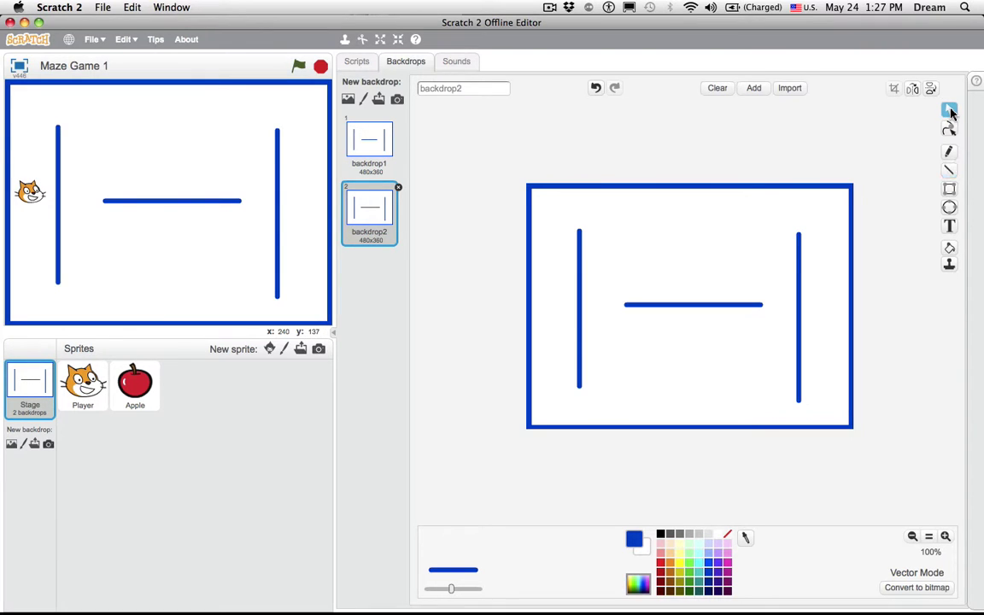
click(802, 320)
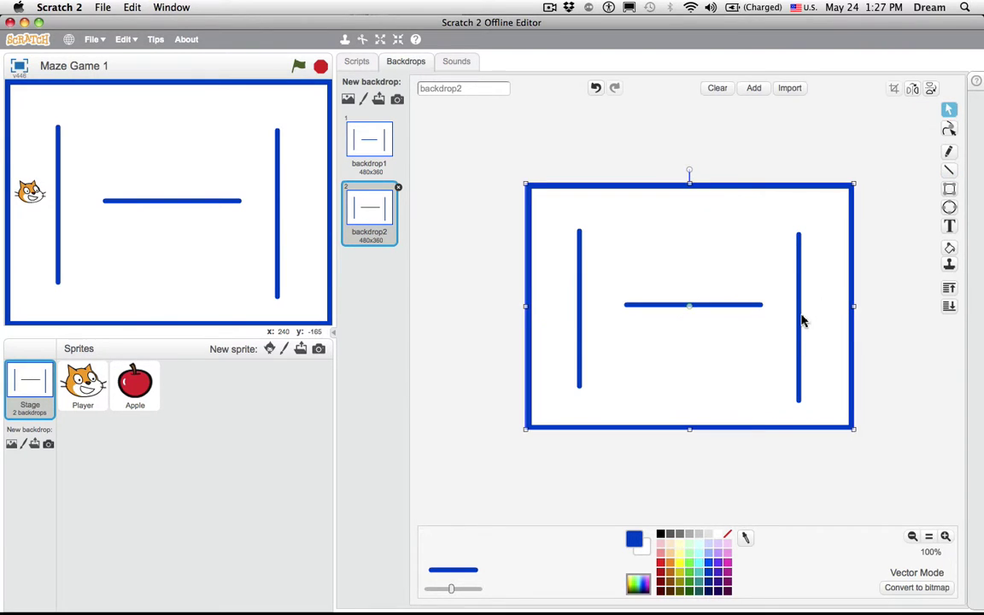
click(798, 321)
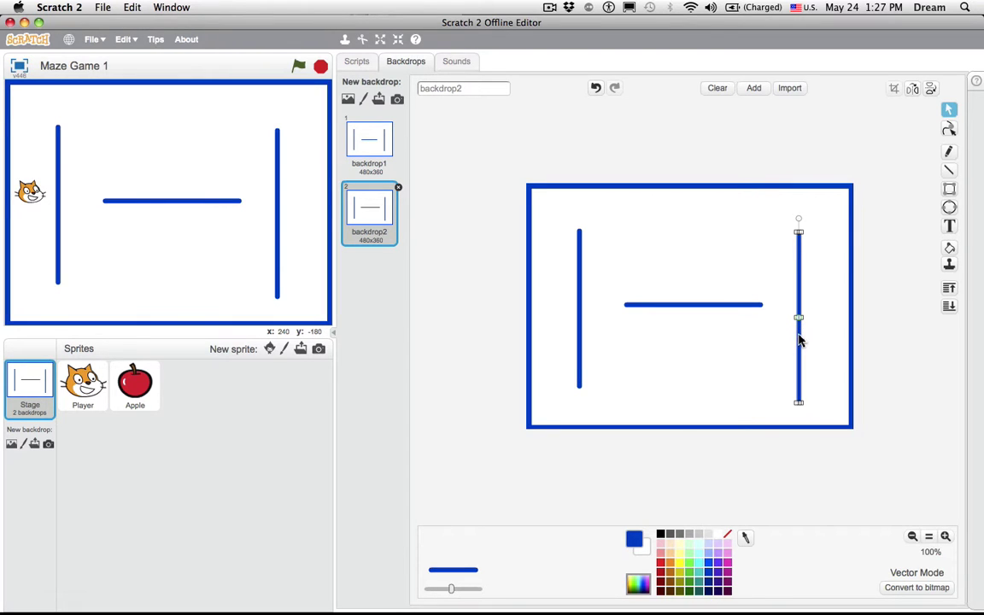
mouse_move(800, 342)
mouse_down()
mouse_move(730, 385)
mouse_move(742, 292)
mouse_move(806, 329)
mouse_move(800, 337)
mouse_up()
mouse_move(798, 395)
mouse_down()
mouse_move(797, 262)
mouse_move(797, 417)
mouse_move(795, 376)
mouse_move(797, 394)
mouse_up()
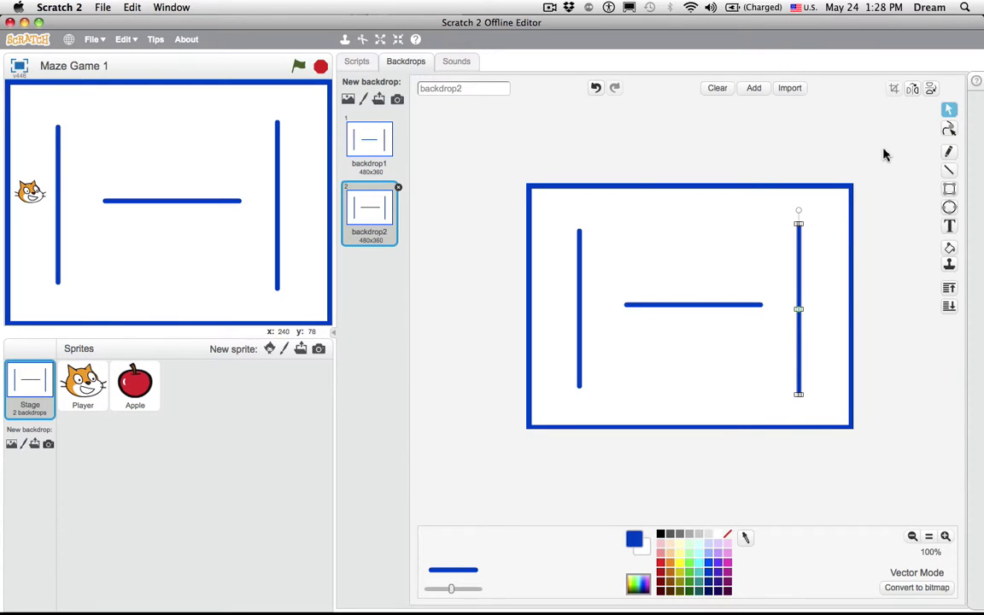
Select all three inner walls of backdrop2 together, shift them slightly, and delete them
shift+click(711, 306)
shift+click(579, 309)
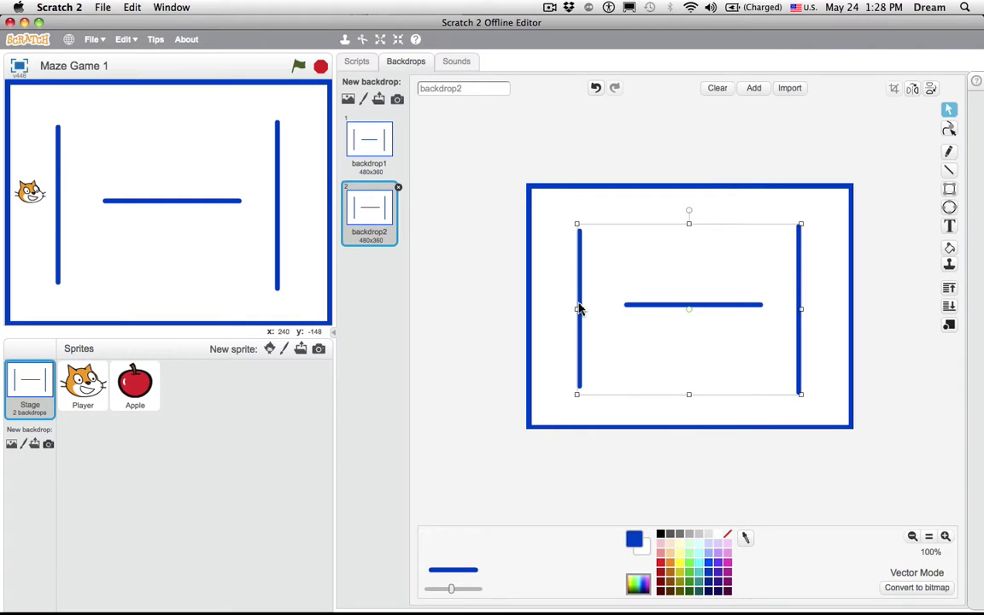
drag(643, 308, 562, 311)
drag(593, 349, 644, 310)
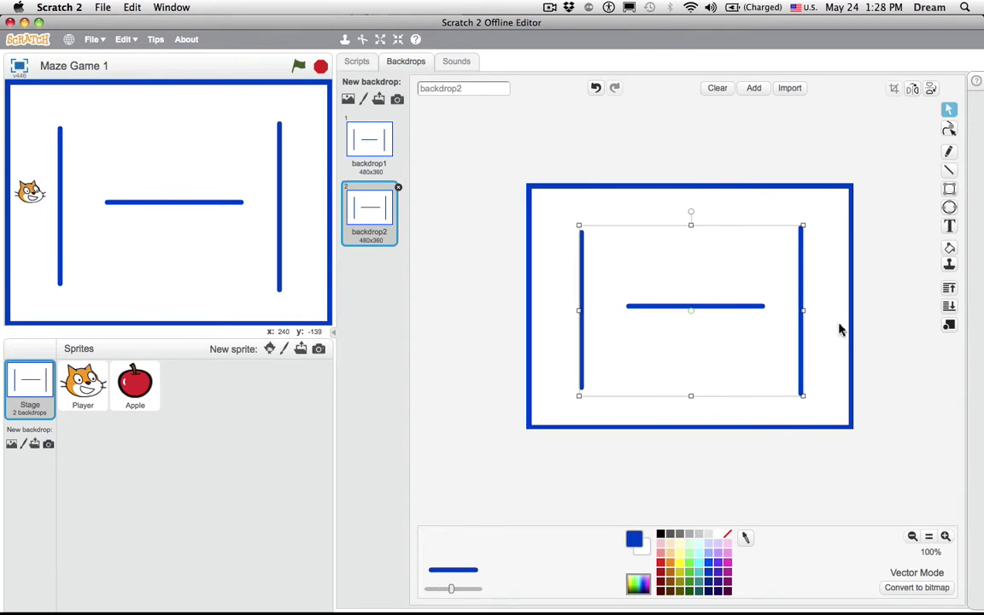
key(BackSpace)
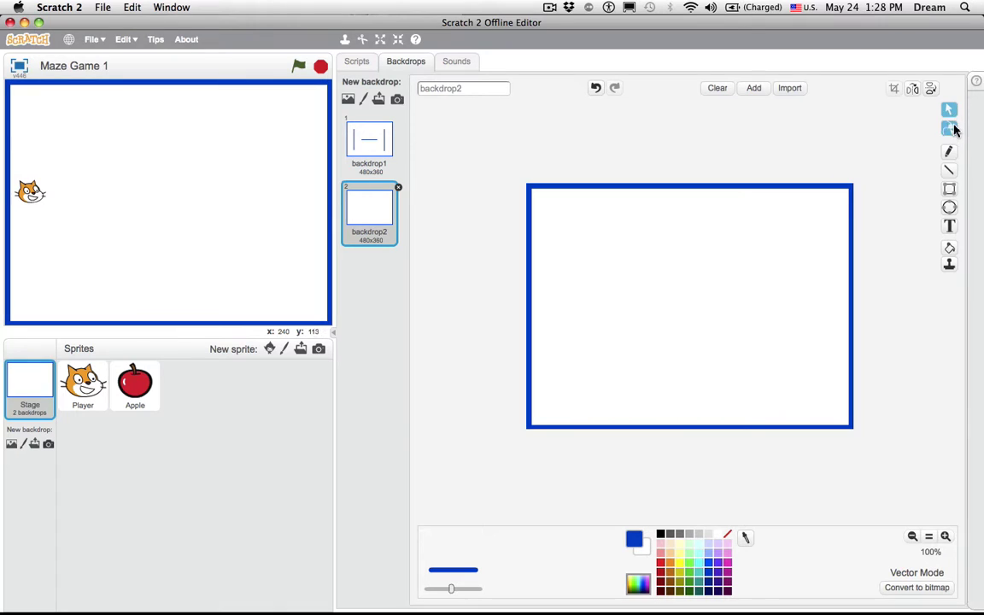
Try shrinking the bordered background of backdrop2 toward its upper-left corner, and undo the resize
click(792, 190)
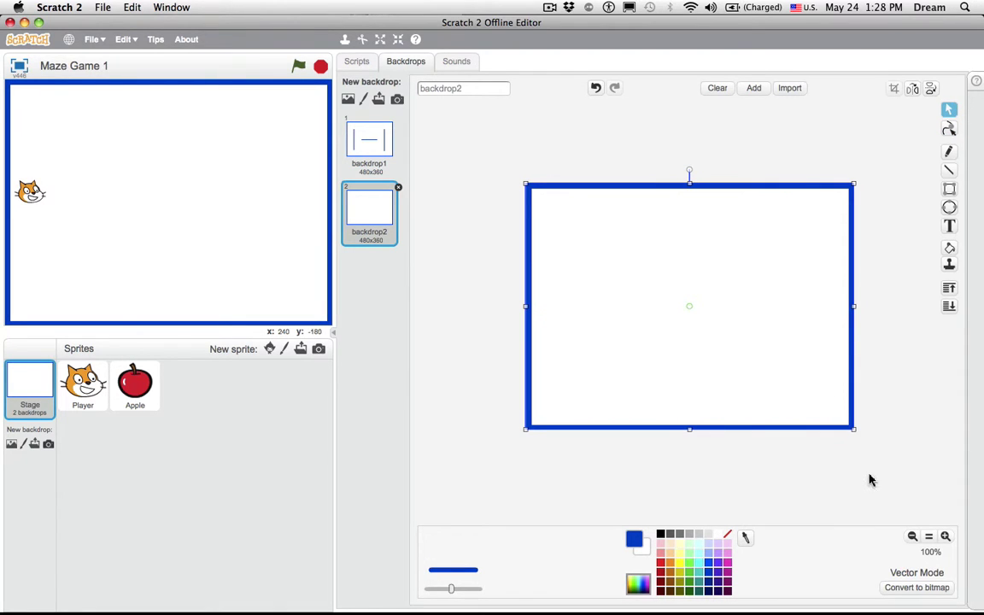
click(949, 128)
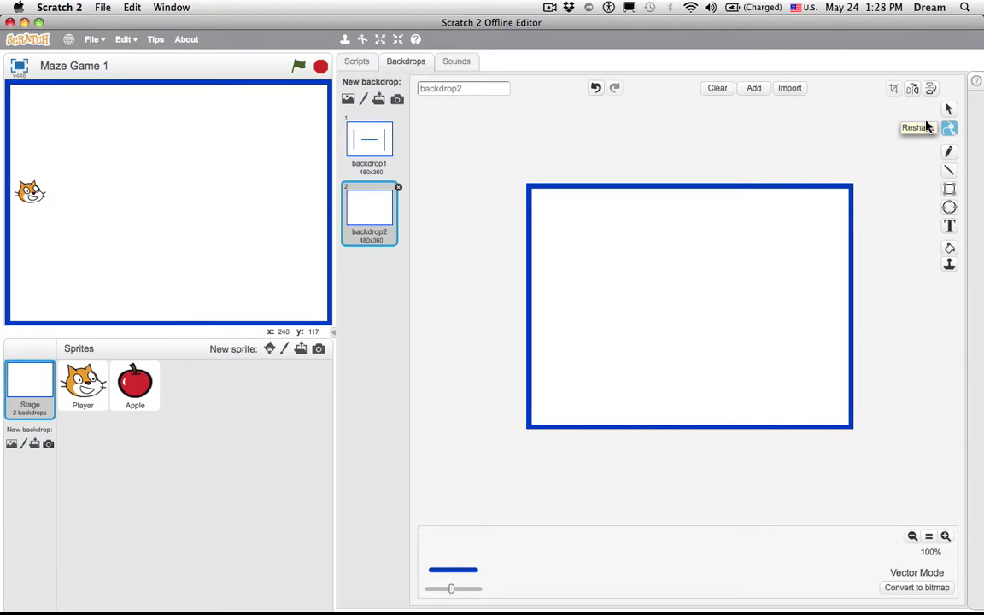
click(948, 110)
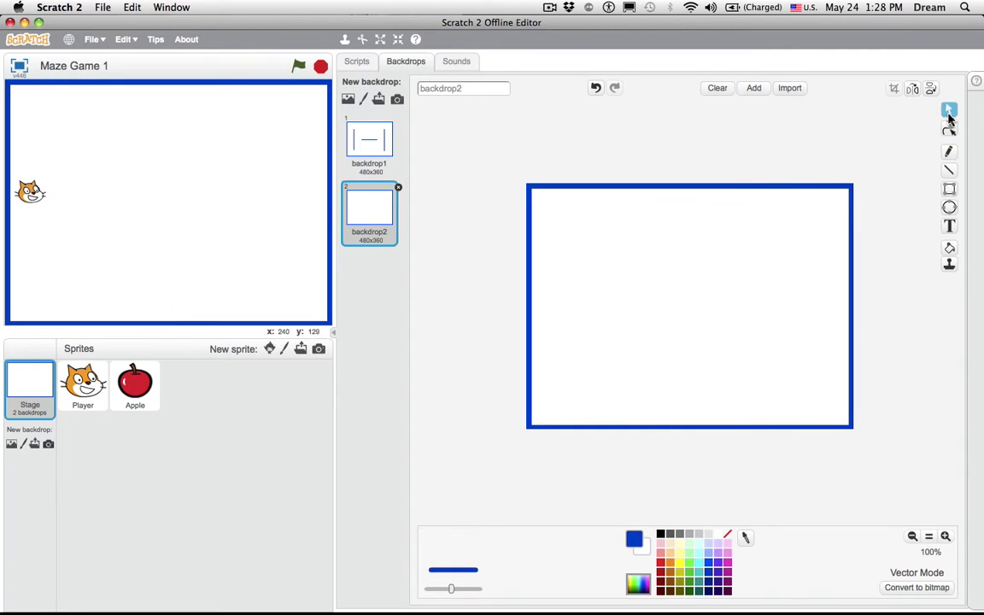
click(833, 186)
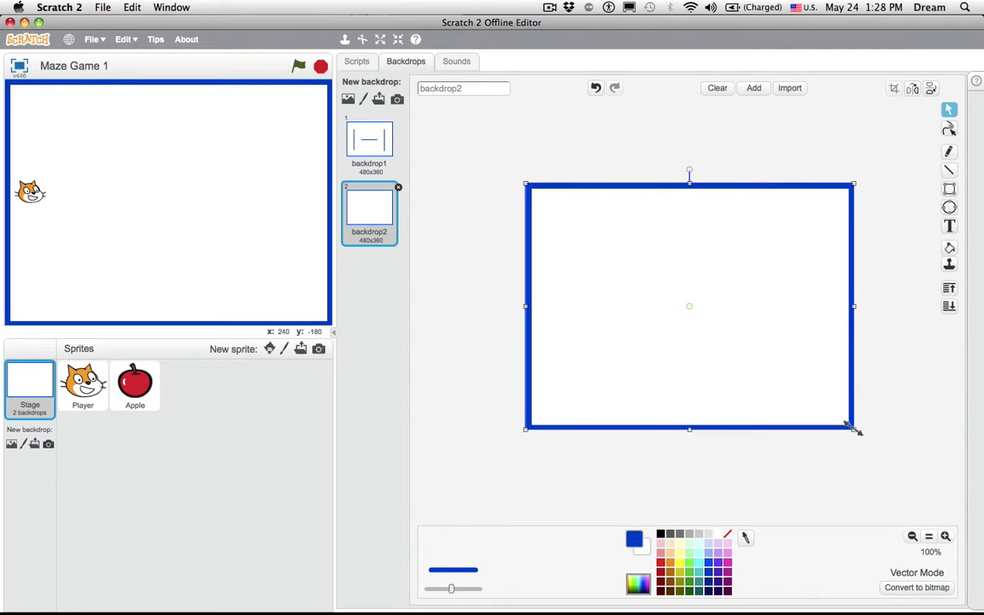
drag(853, 427, 640, 268)
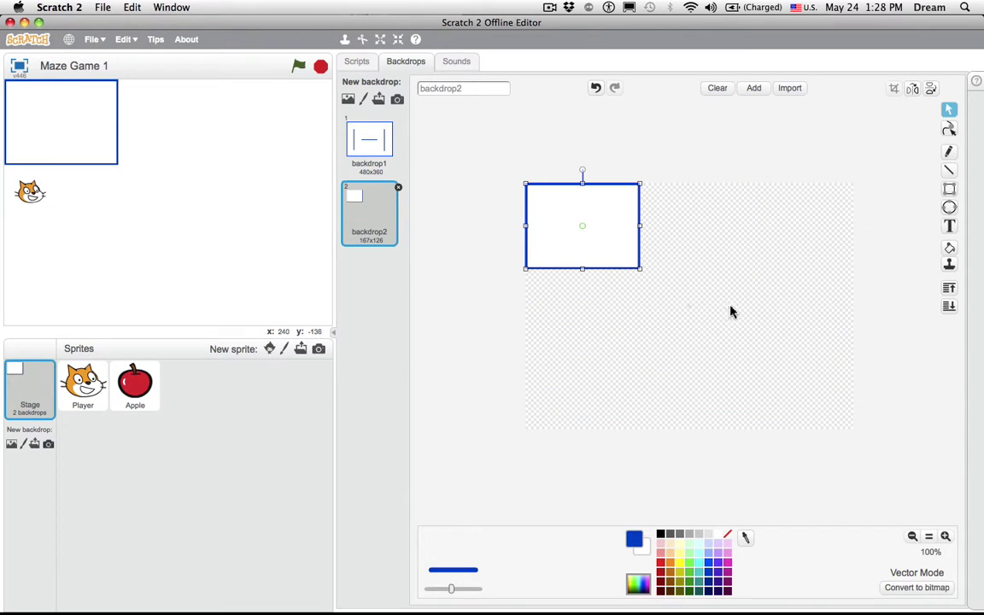
key(ctrl+z)
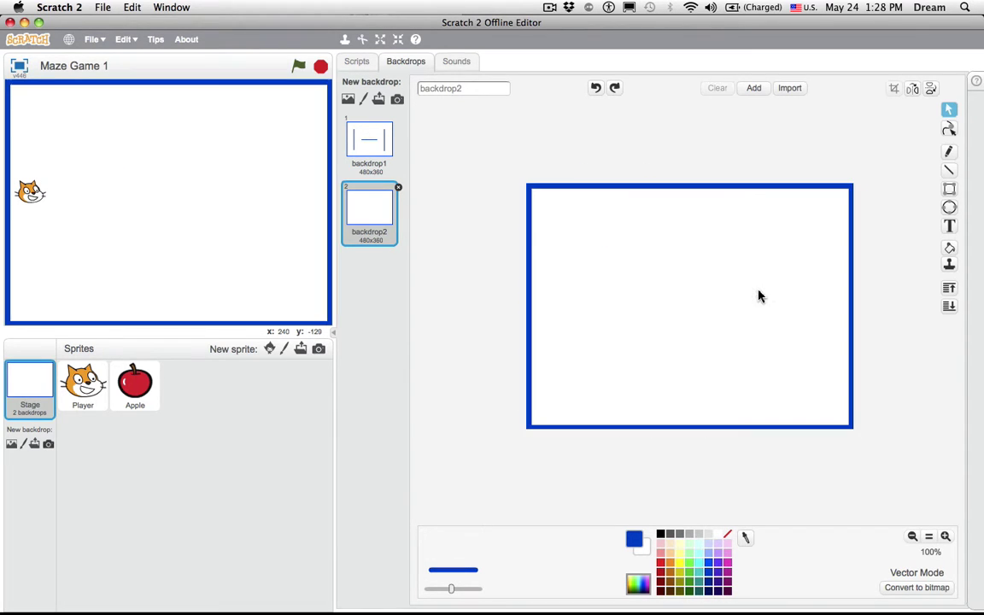
Draw four nested outlined blue rectangles in backdrop2, working outward from a small one near the centre
click(372, 142)
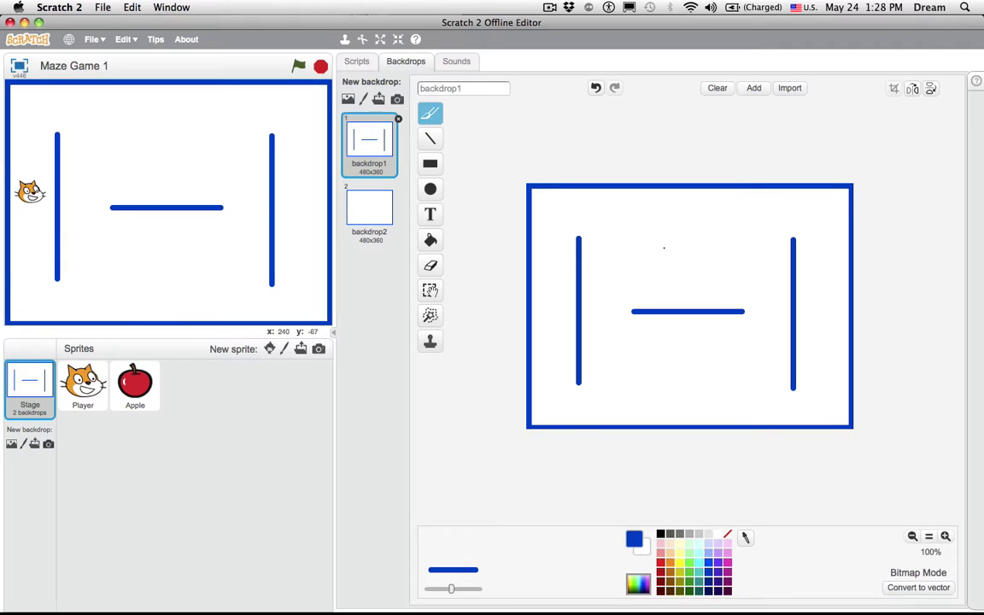
click(369, 209)
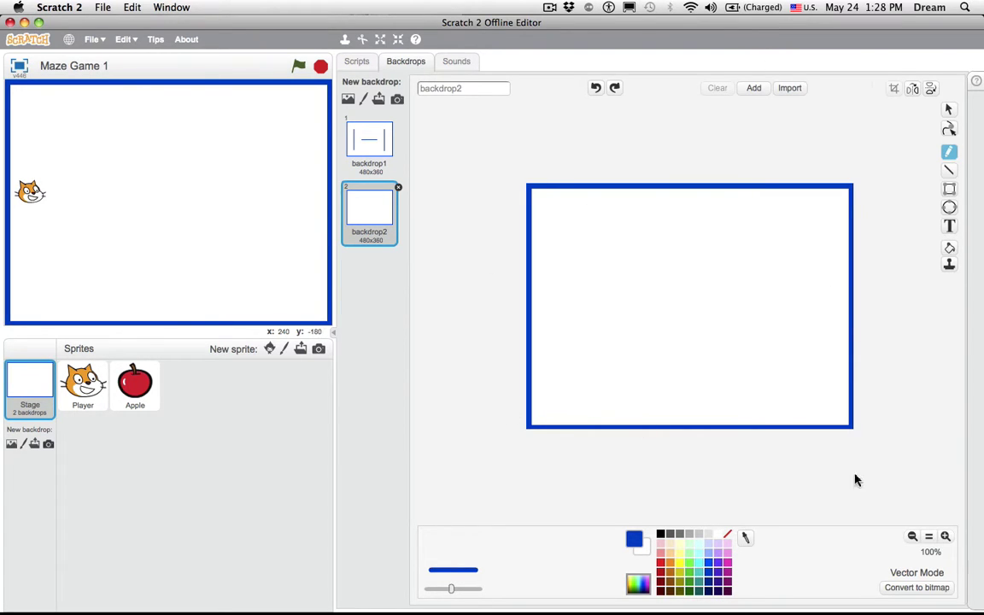
click(949, 189)
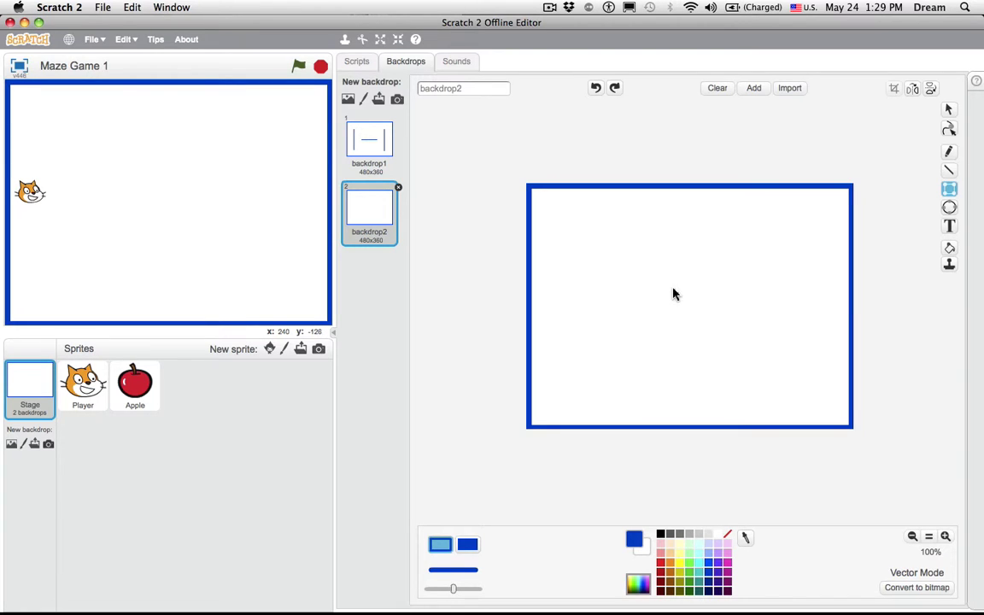
drag(673, 289, 728, 341)
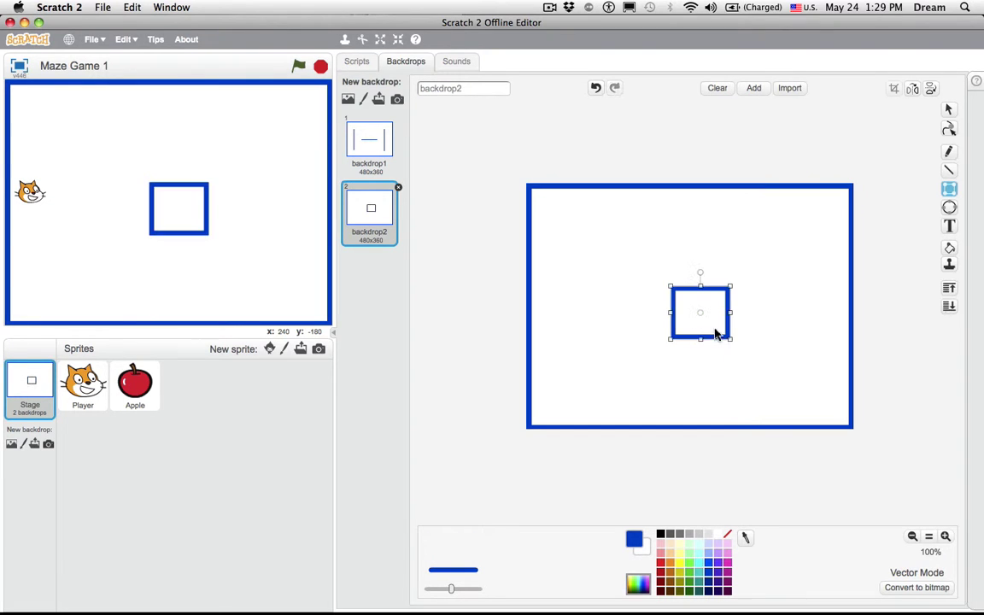
drag(635, 265, 760, 372)
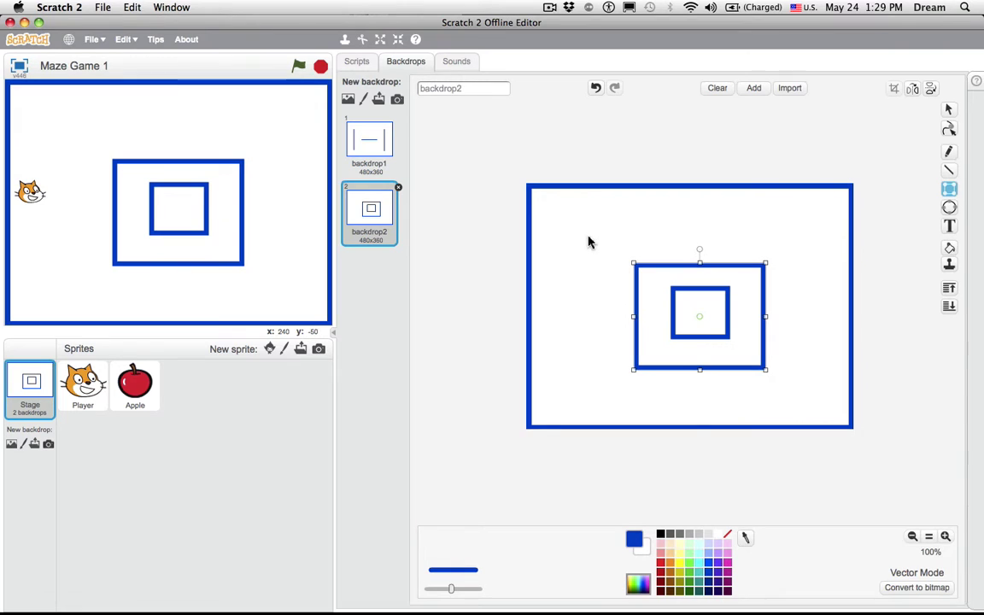
drag(587, 236, 805, 406)
click(552, 208)
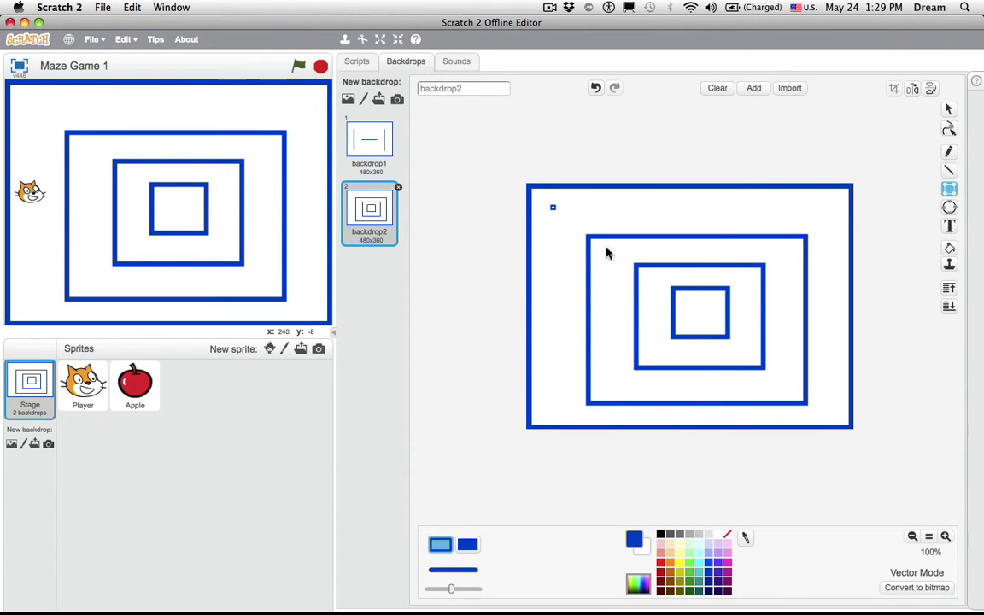
drag(607, 253, 834, 417)
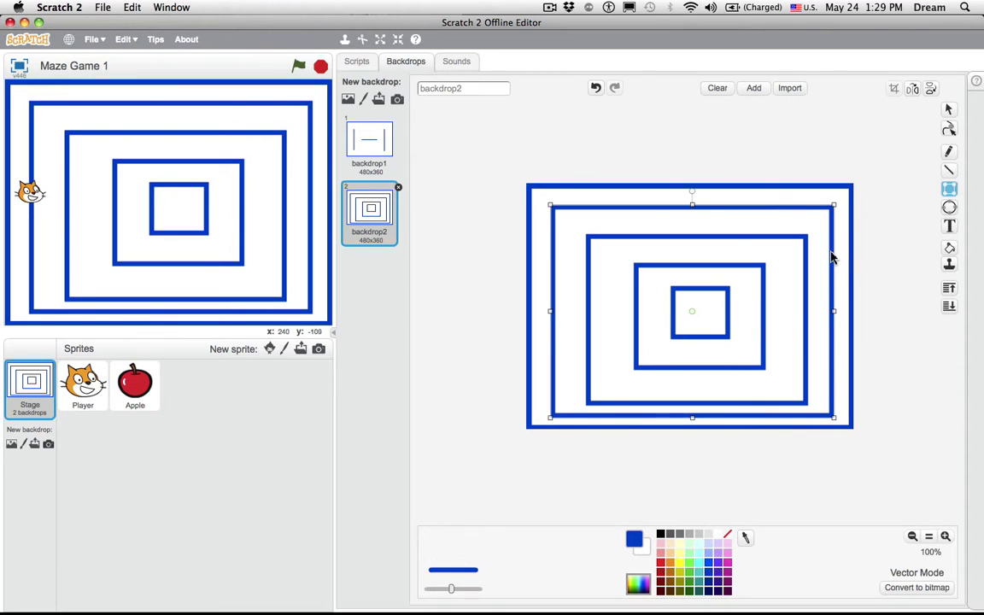
Shorten the largest drawn rectangle from its bottom edge, nudge it slightly upward, and send it back a layer
click(948, 109)
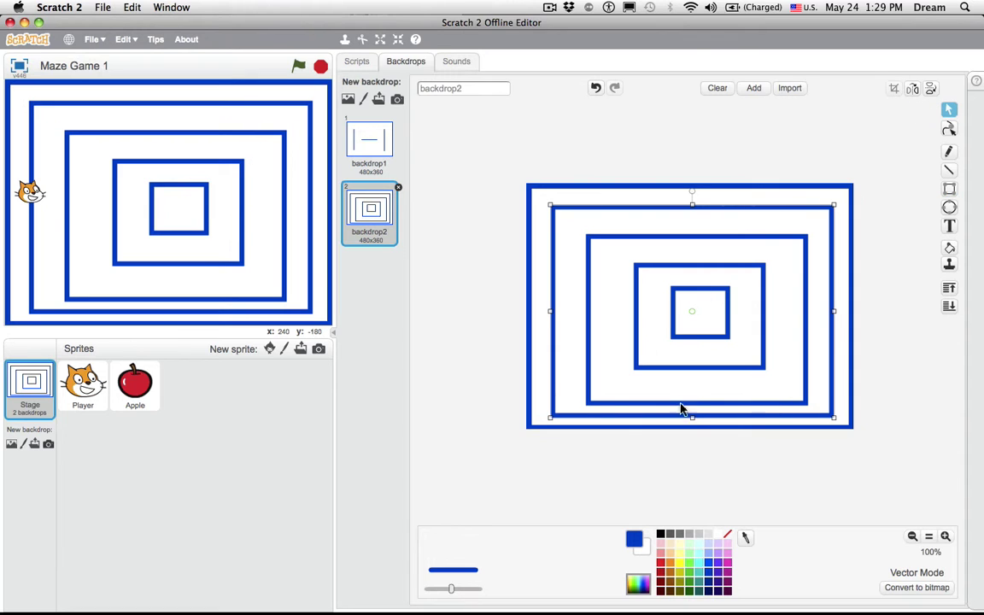
drag(691, 416, 691, 408)
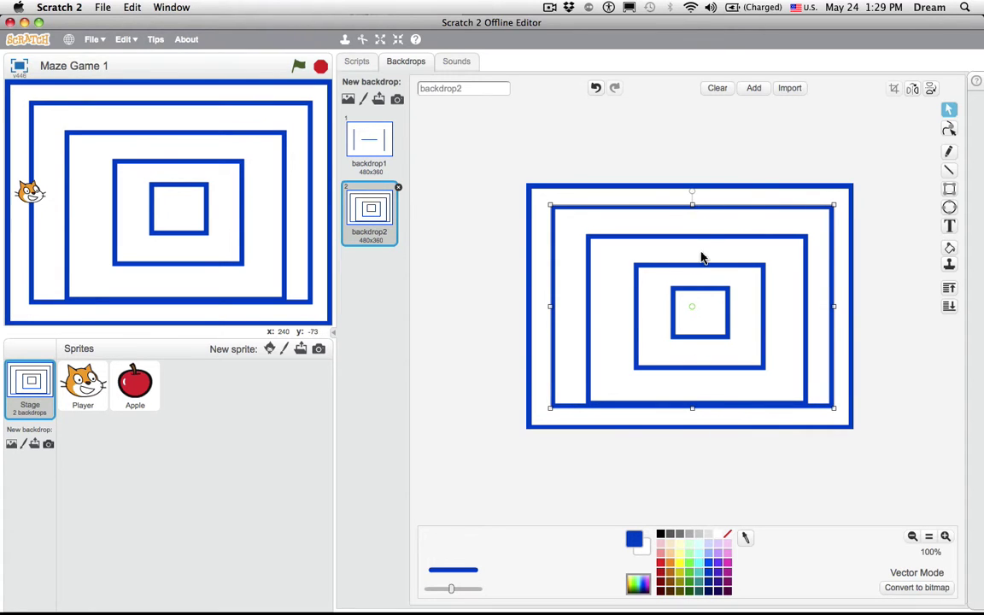
key(Up)
key(Up)
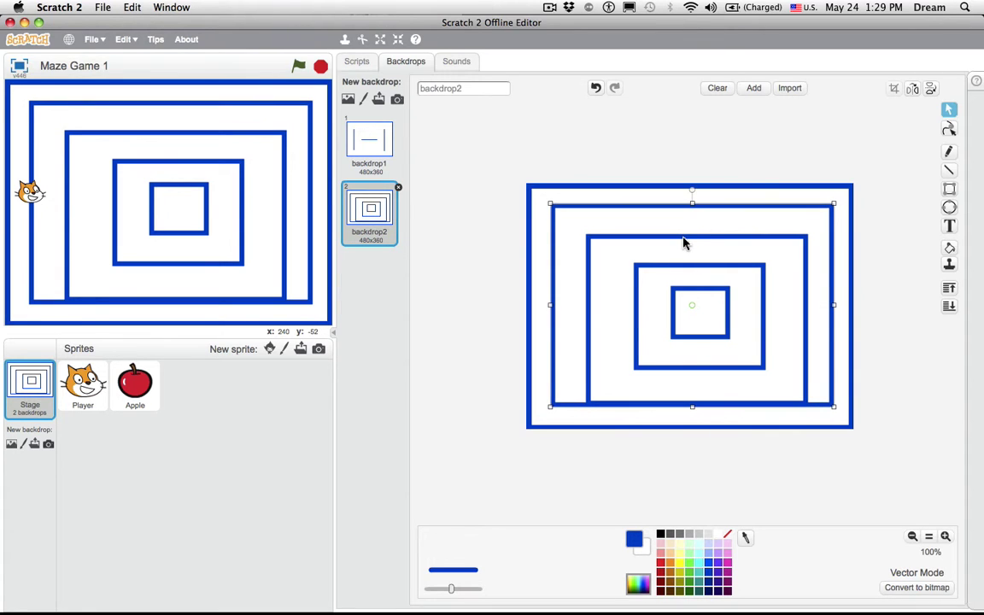
click(950, 307)
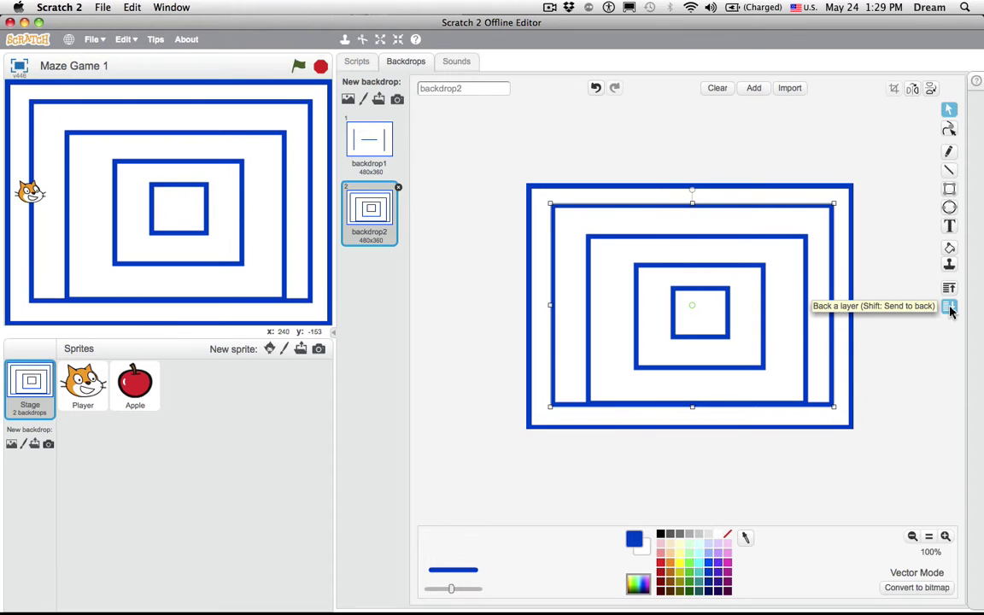
Move the second-largest drawn rectangle slightly up and left, and raise its bottom edge for an even corridor
click(732, 238)
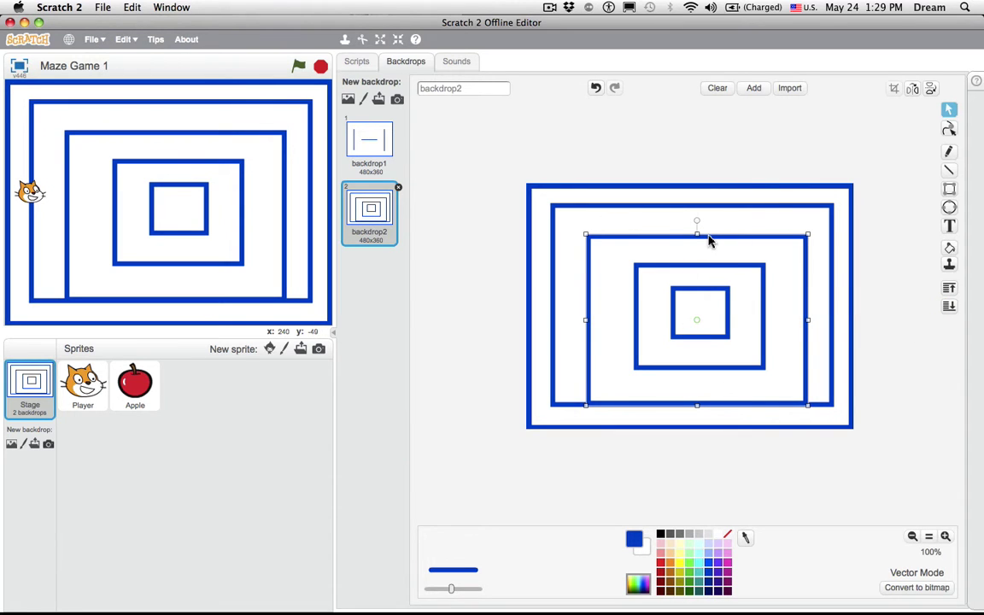
drag(709, 241, 703, 237)
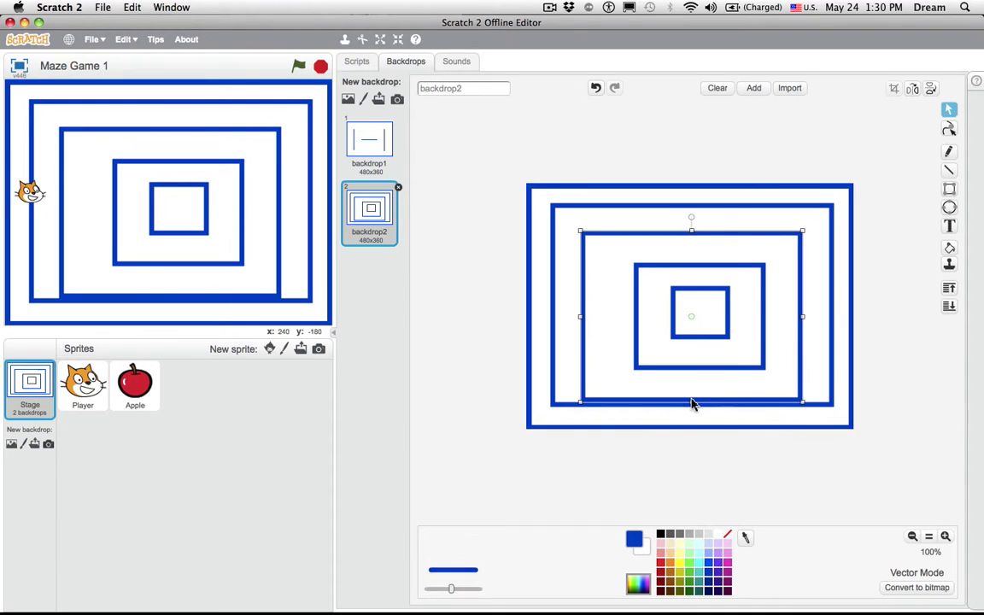
drag(691, 401, 689, 382)
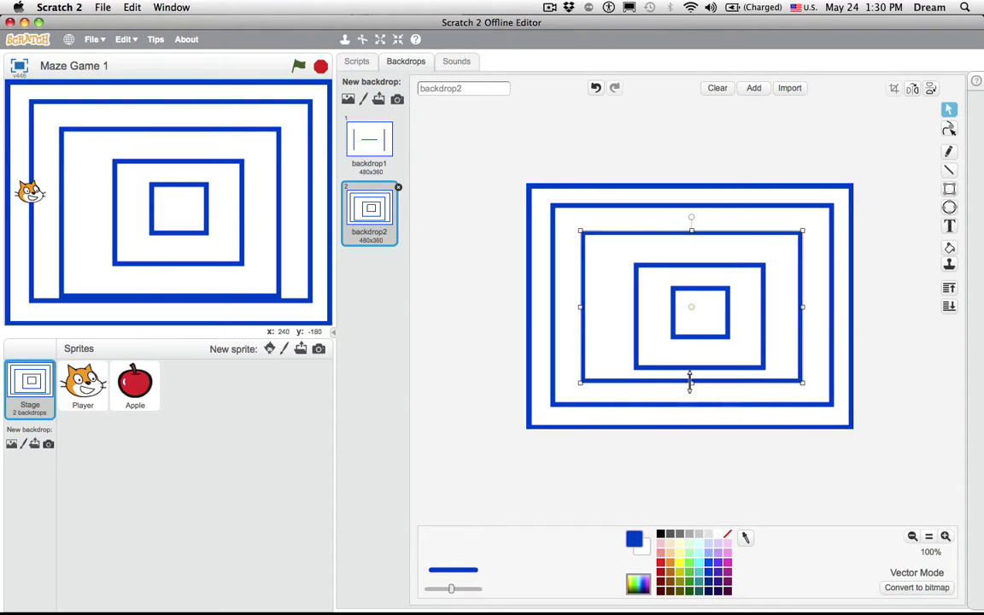
Shift the rectangle around the innermost one up and left, and widen it rightward to even out the corridors
click(635, 321)
drag(635, 331, 615, 326)
drag(748, 316, 766, 312)
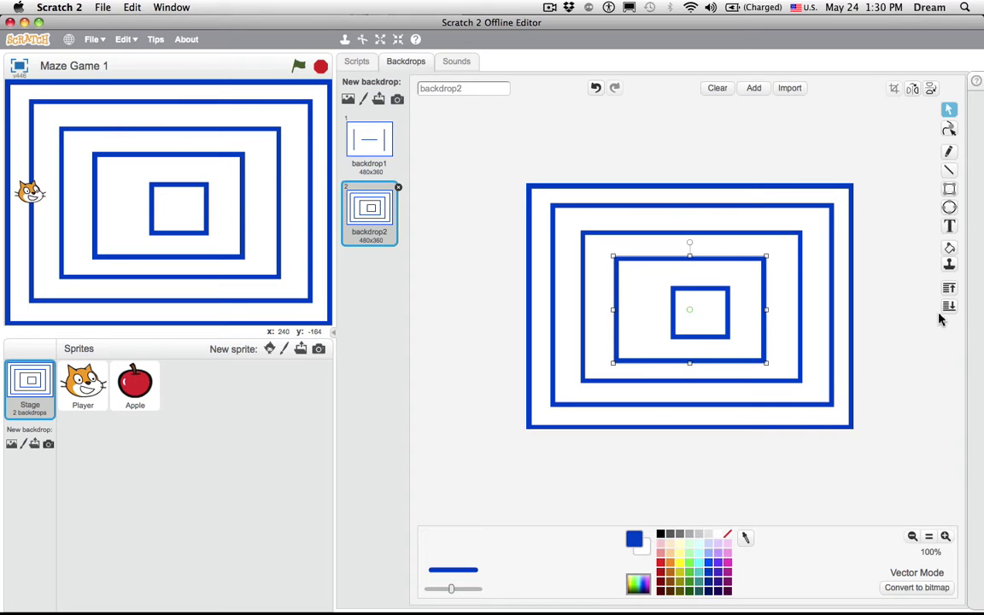
Reorder the three larger drawn rectangles by layer until the innermost rectangle can be selected, keeping them all in front of the white background
click(728, 335)
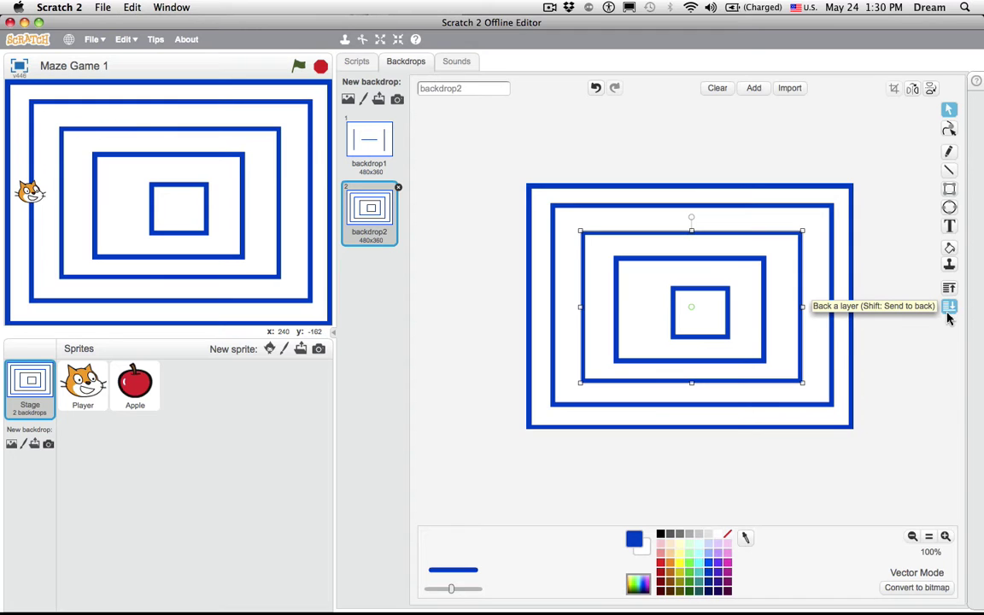
click(732, 333)
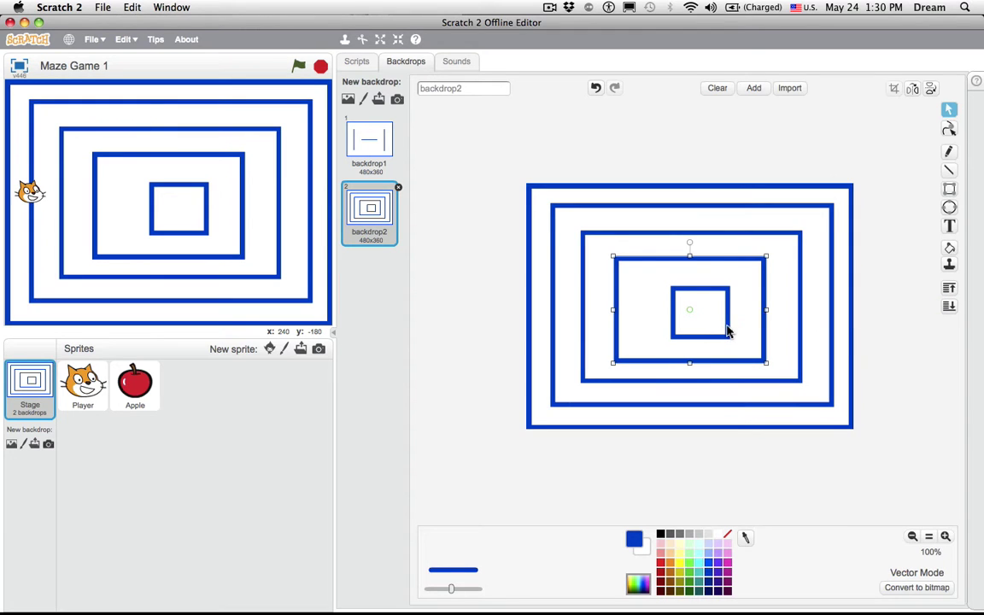
click(950, 306)
click(731, 293)
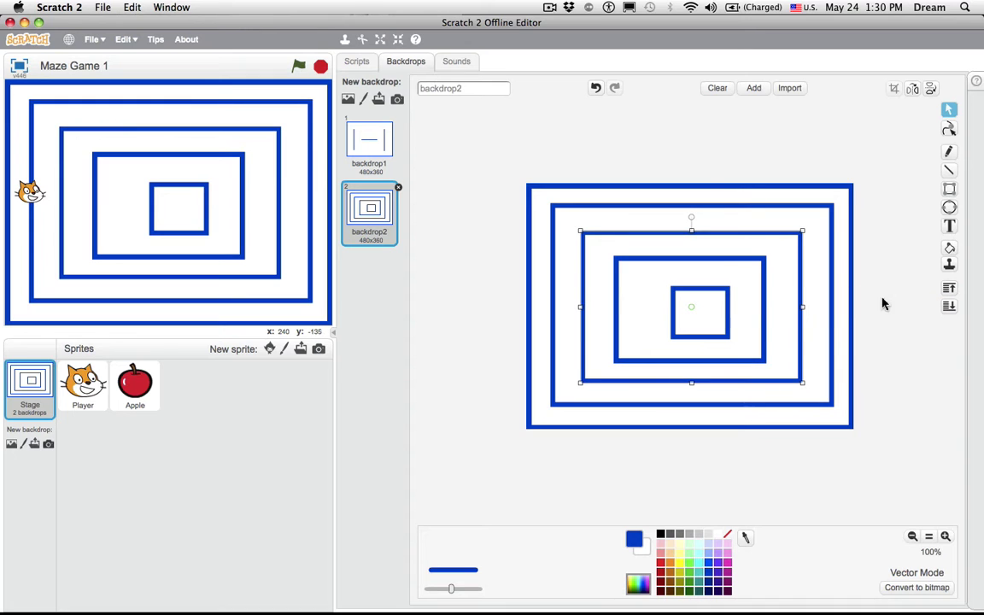
click(833, 344)
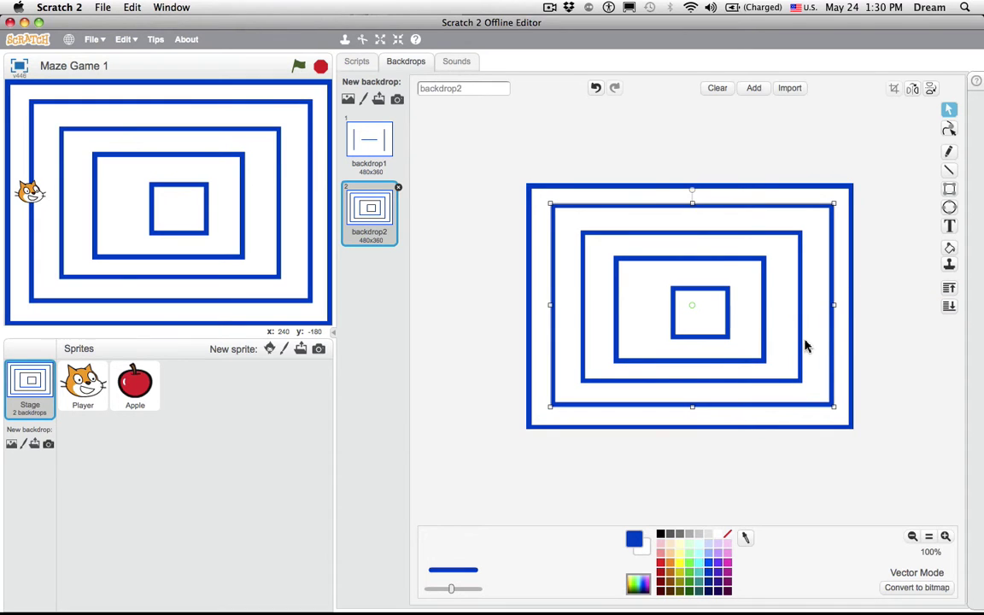
shift+click(766, 332)
click(948, 305)
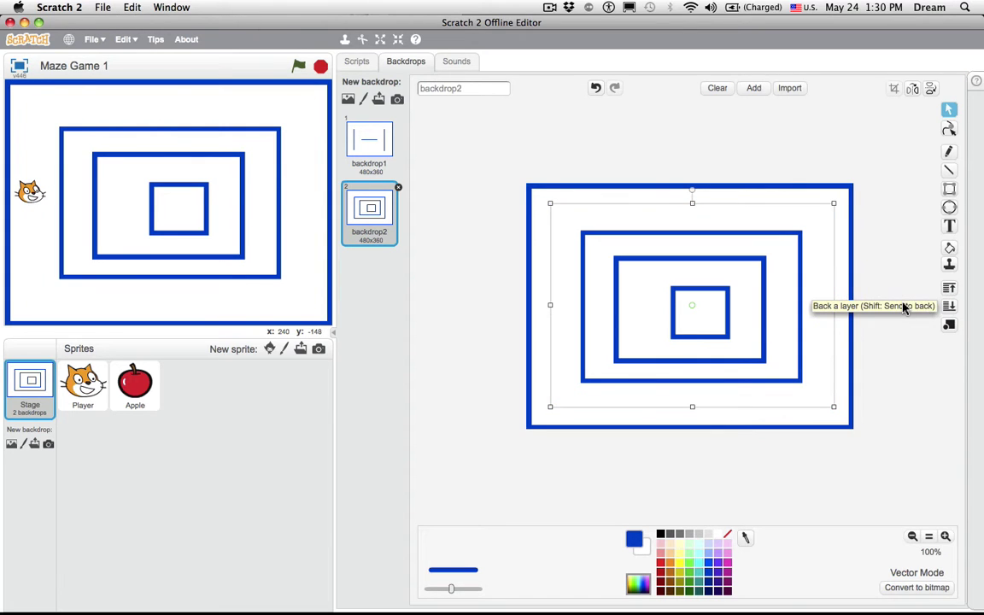
click(948, 288)
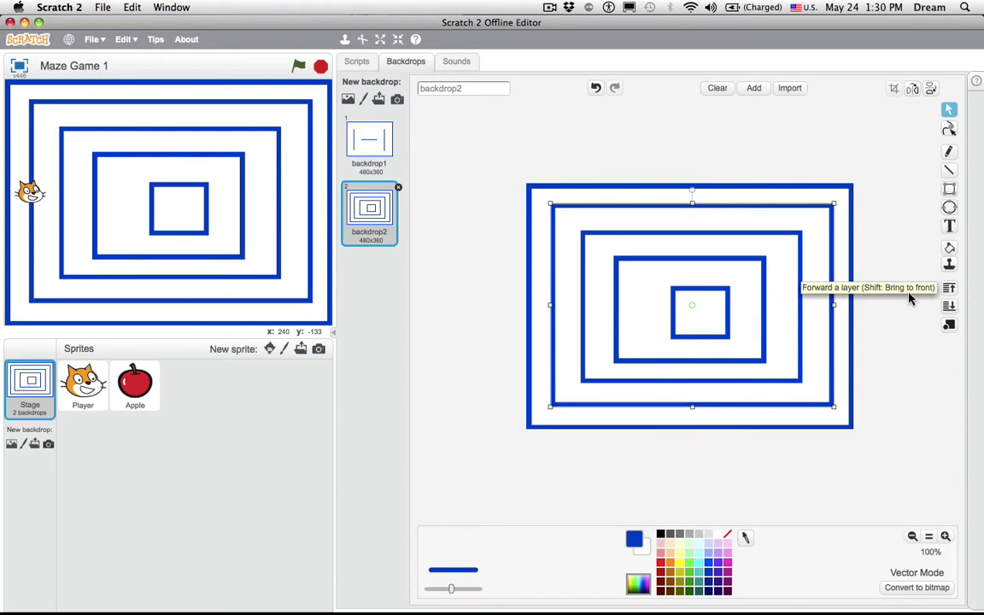
click(729, 318)
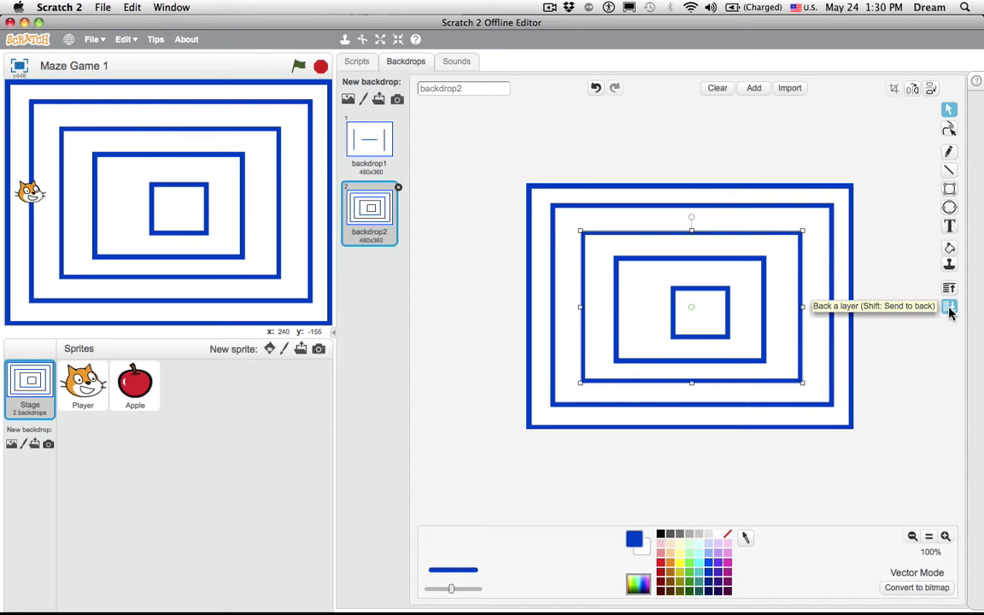
click(767, 305)
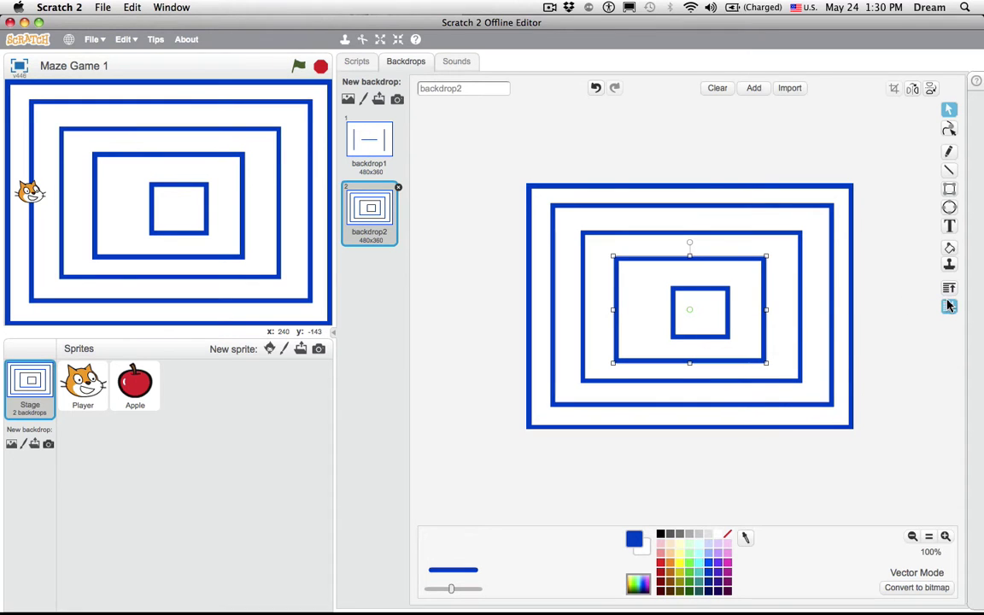
Move the innermost rectangle up and left, and stretch its right and bottom edges to centre it in the surrounding rectangle
click(727, 336)
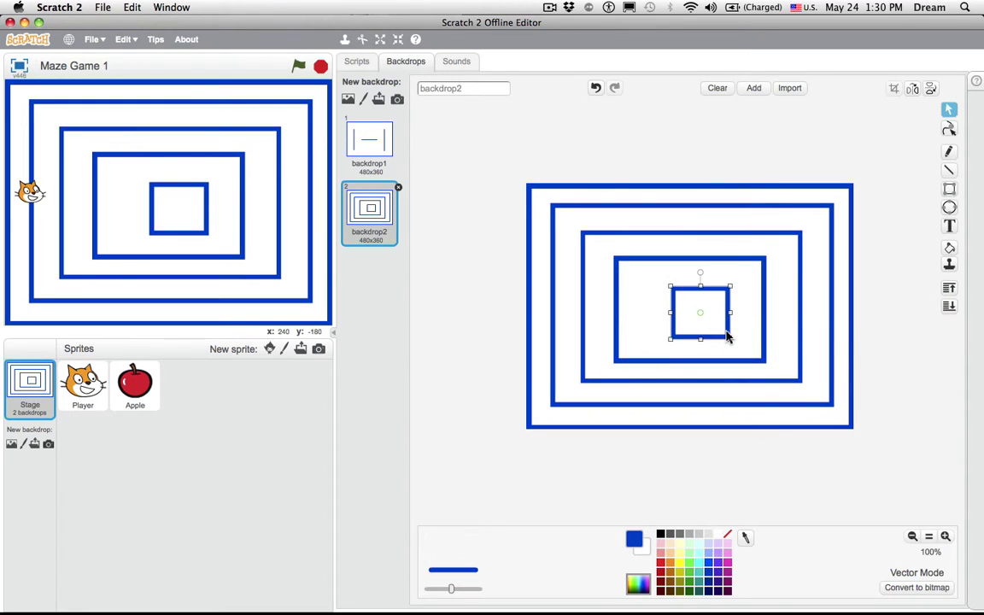
drag(727, 336, 740, 315)
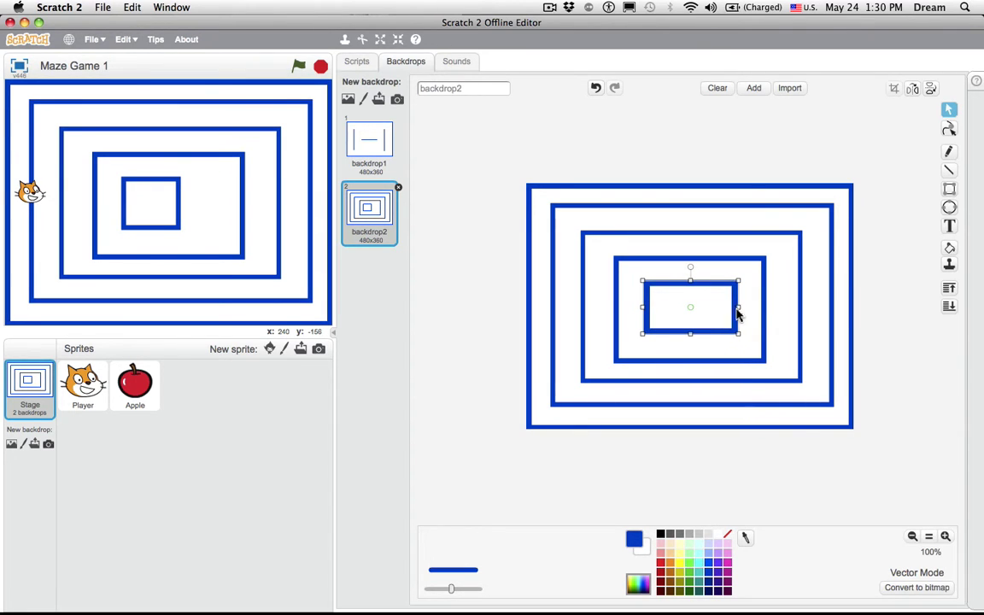
drag(692, 335, 693, 346)
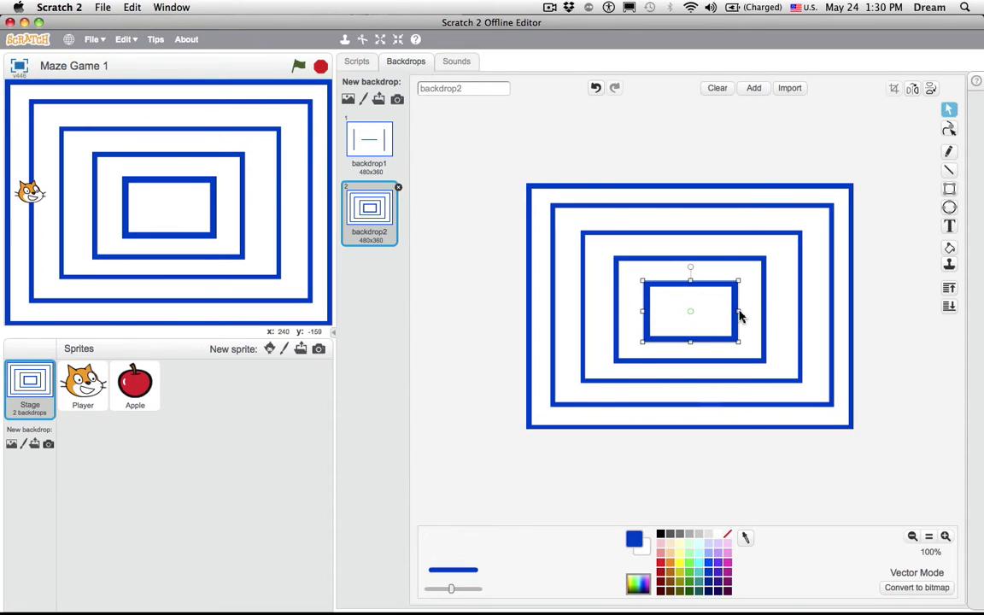
drag(742, 315, 743, 316)
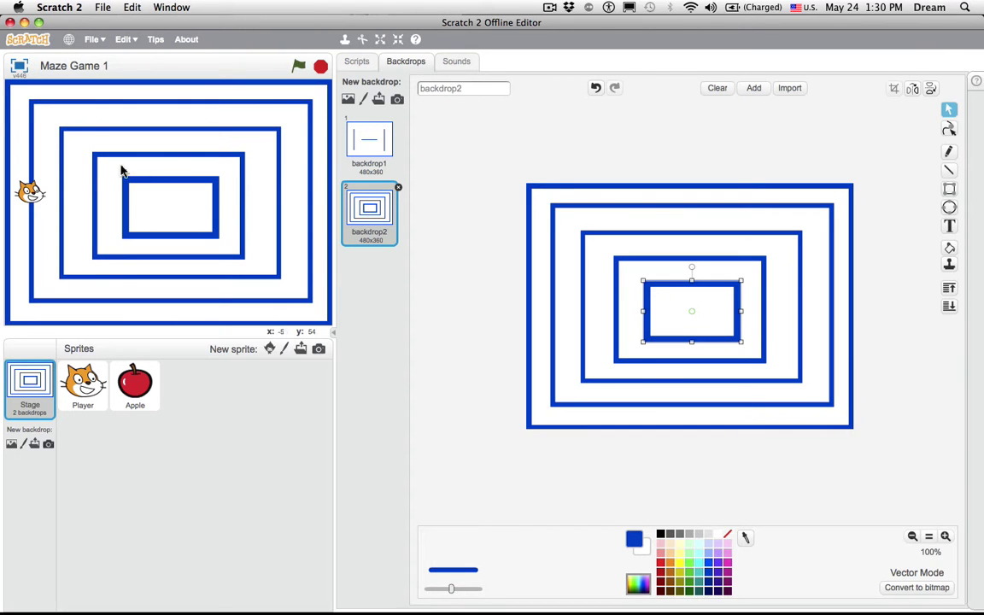
Place the Player sprite on the stage between the left walls of the two largest drawn rectangles, and return to the stage's backdrops
drag(29, 192, 49, 208)
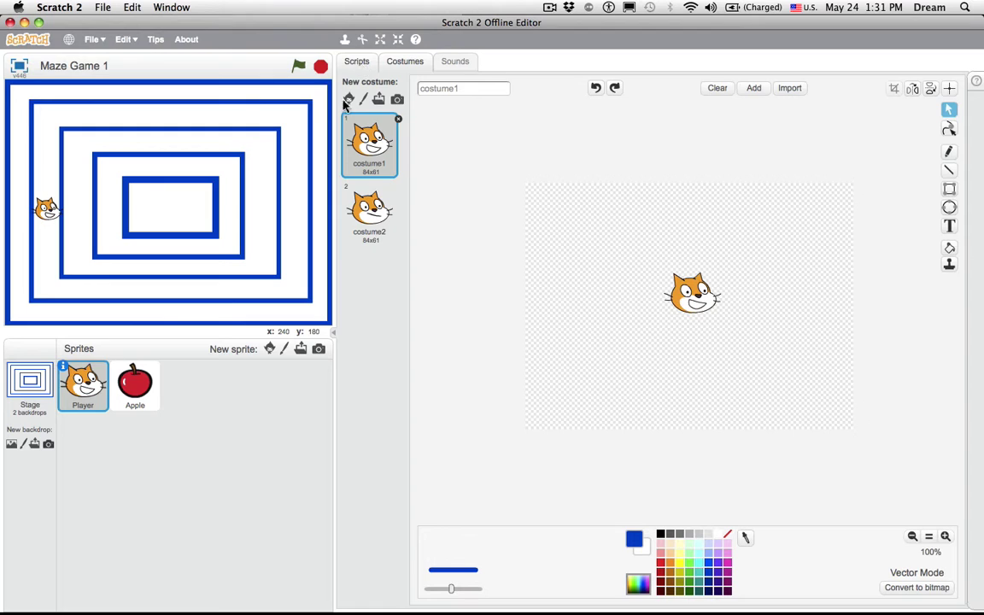
click(30, 381)
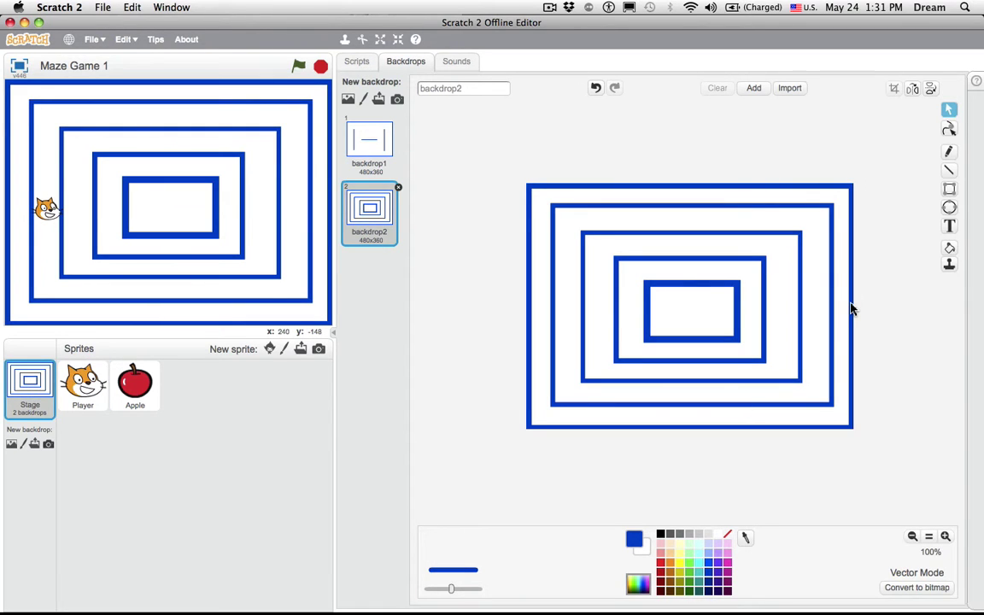
Use filled white rectangles to cut openings in the innermost rectangle's top wall and the next rectangle's bottom wall
click(949, 189)
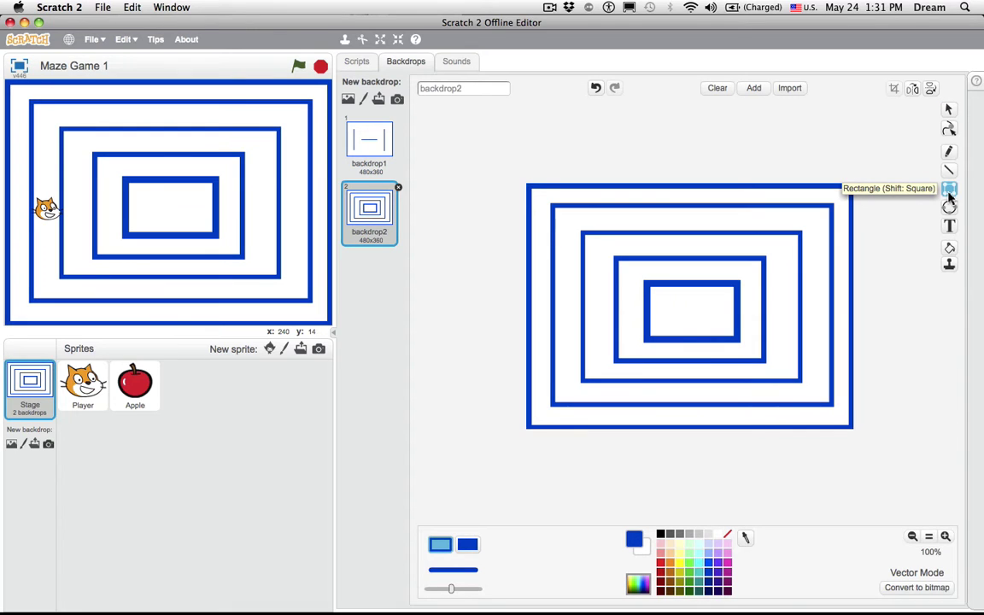
click(469, 545)
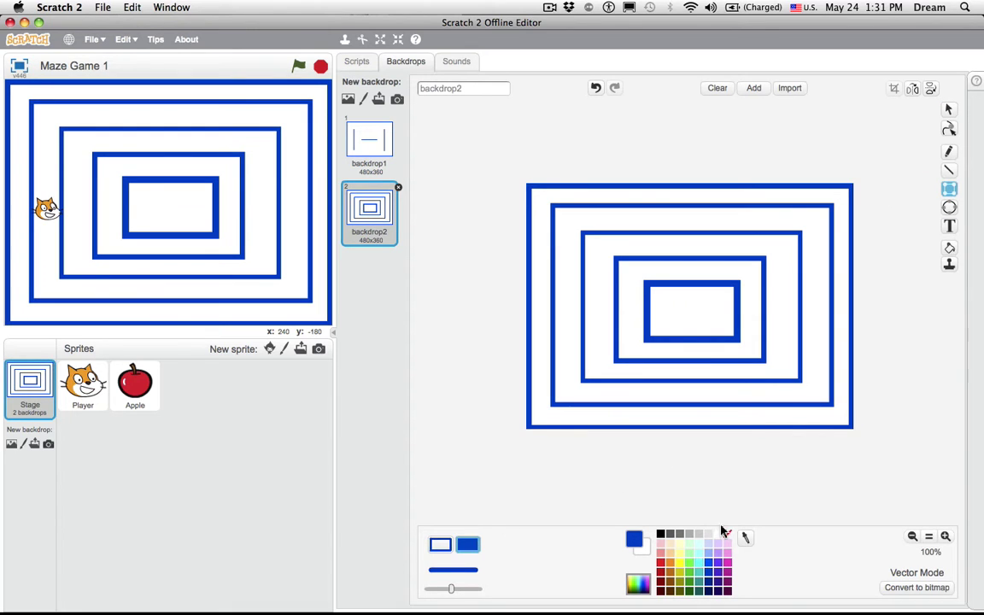
click(723, 538)
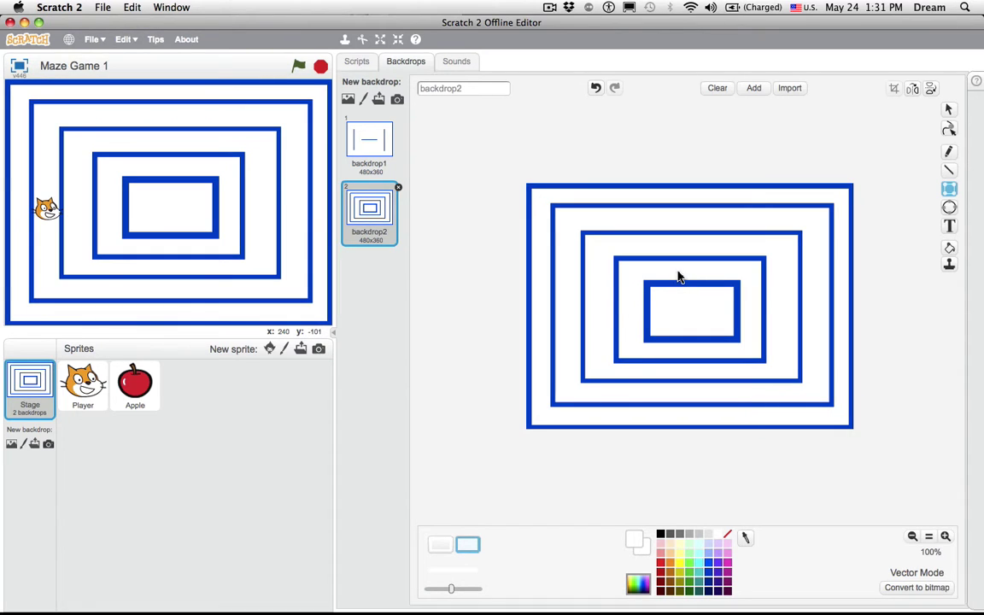
drag(678, 277, 707, 300)
click(674, 373)
drag(704, 364, 709, 355)
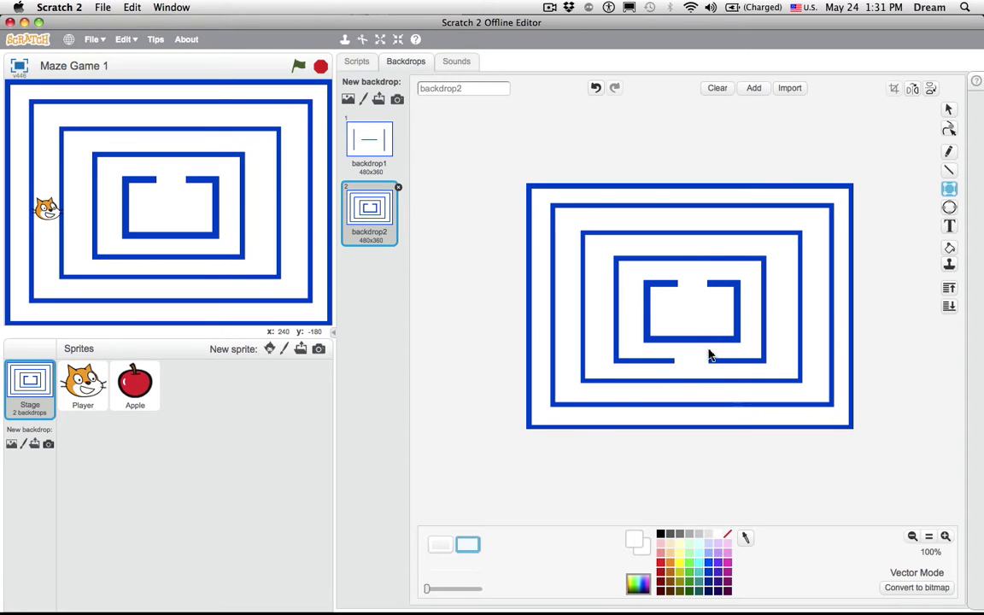
Cut white openings in the second-largest drawn rectangle's right and top walls and in the largest one's left wall
drag(812, 293, 789, 323)
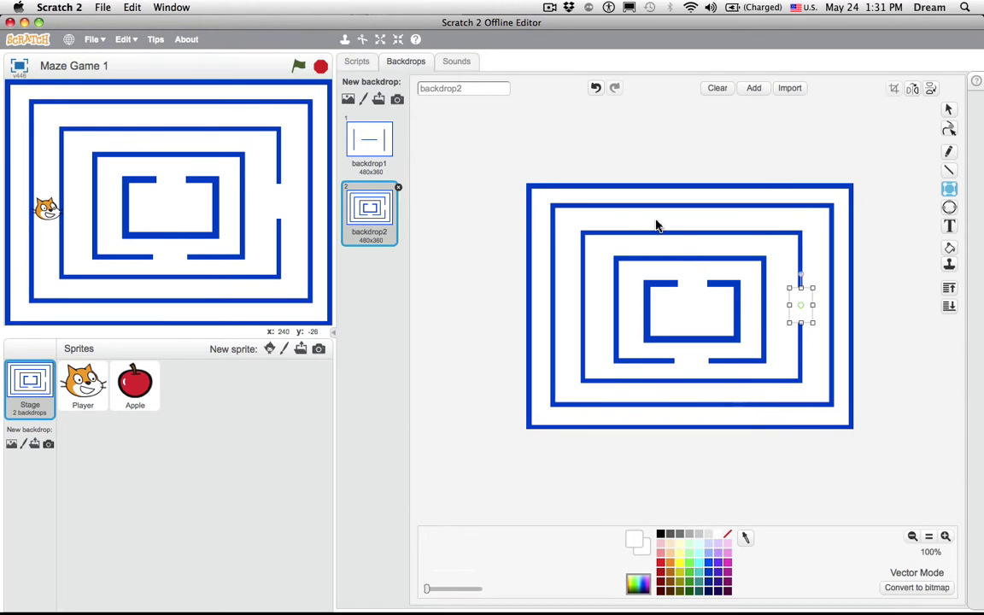
drag(657, 225, 696, 246)
drag(545, 297, 567, 338)
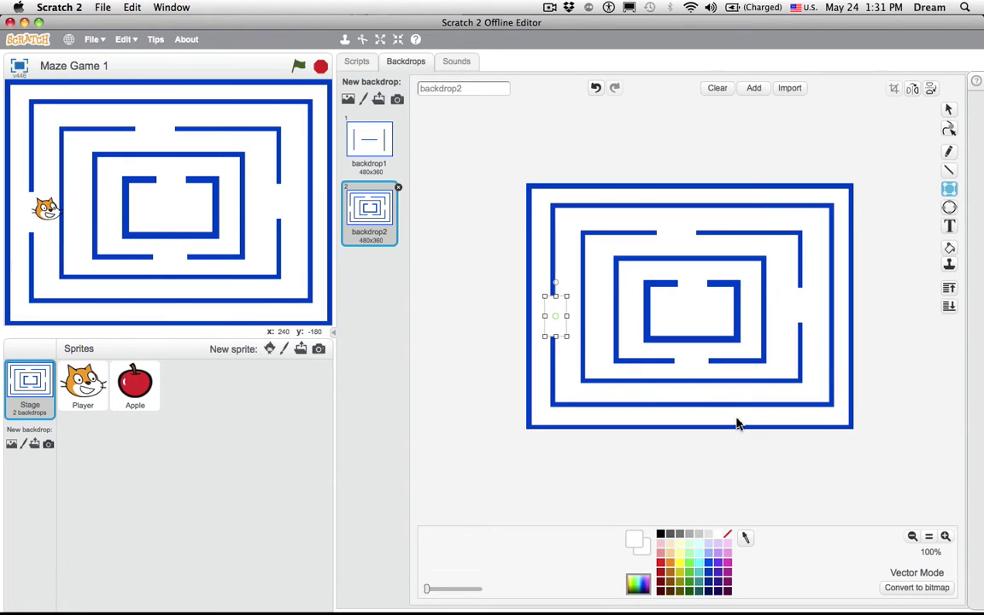
Cut a white opening in the largest drawn rectangle's bottom wall and nudge the covering white rectangle slightly left
drag(682, 416, 725, 395)
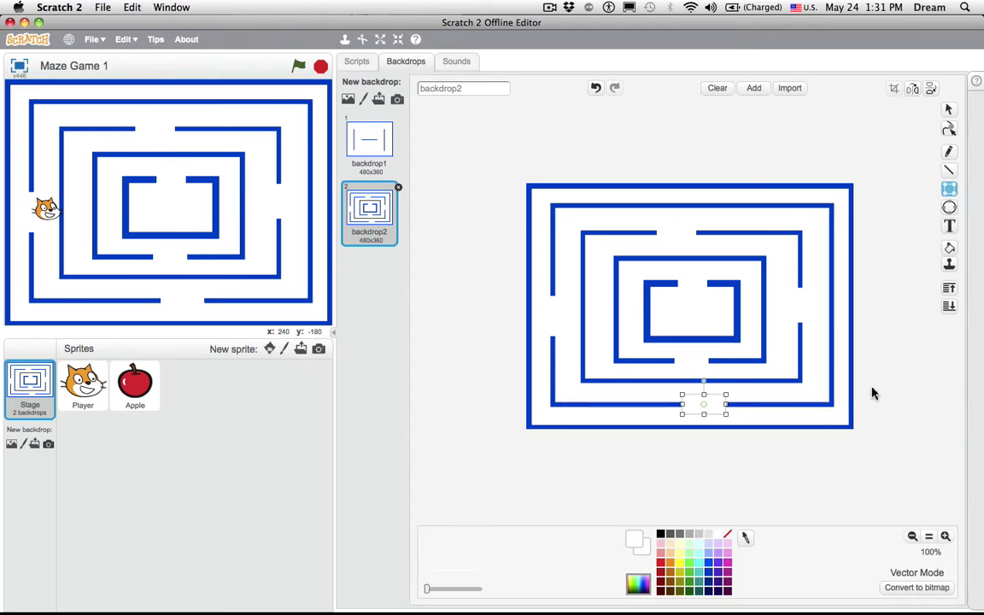
click(948, 109)
click(835, 171)
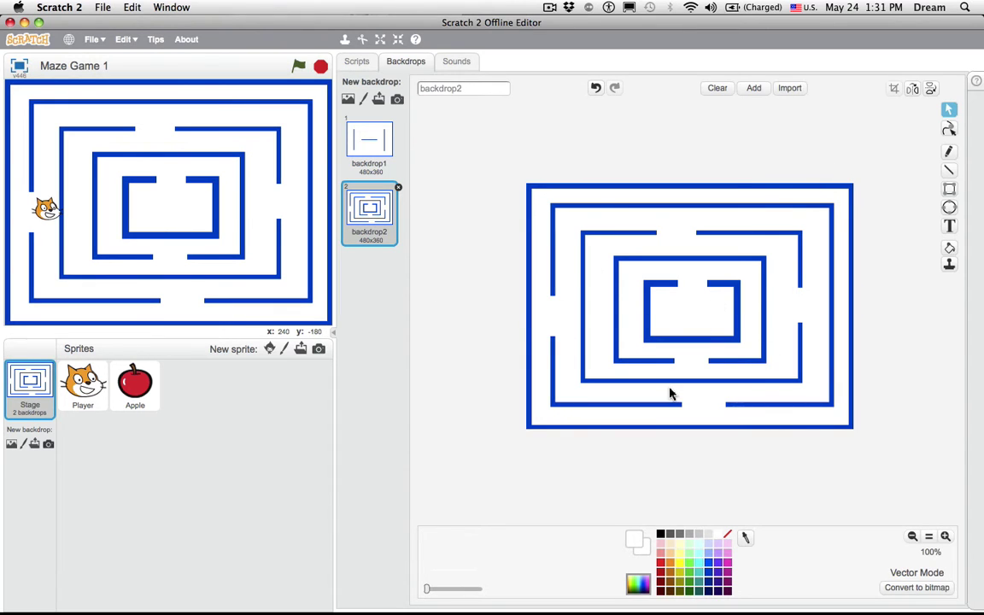
mouse_move(687, 408)
mouse_down()
mouse_move(593, 401)
mouse_move(722, 404)
mouse_move(703, 409)
mouse_up()
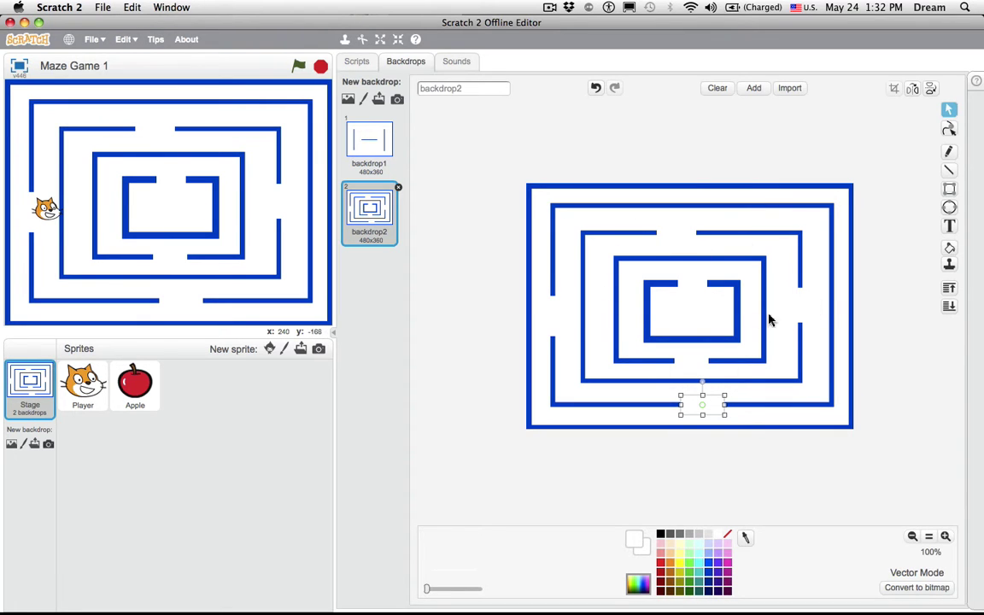
Prepare the Line tool with the blue sampled from the maze's outer border and a thicker line similar to the walls
click(950, 170)
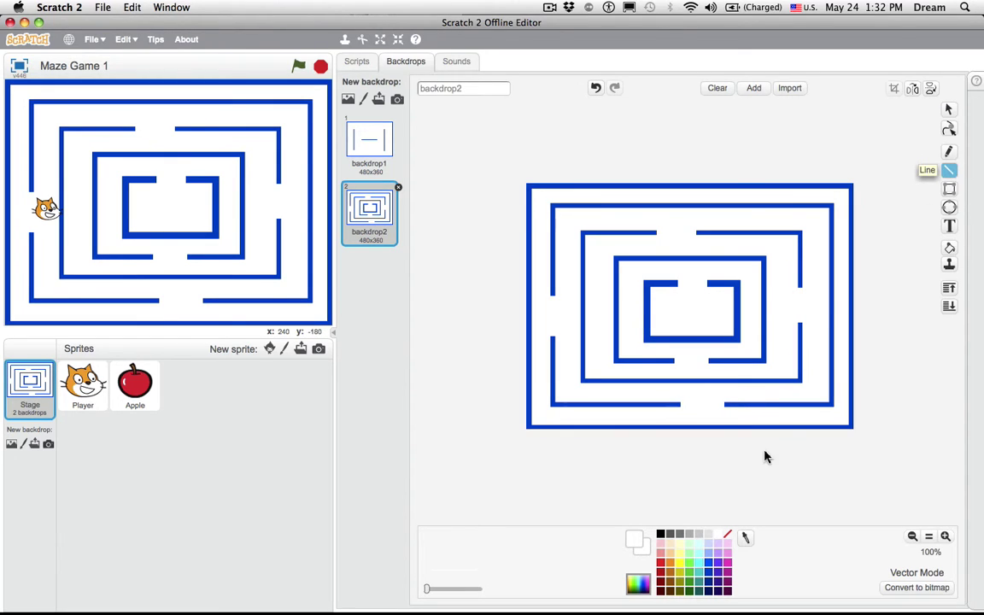
click(708, 587)
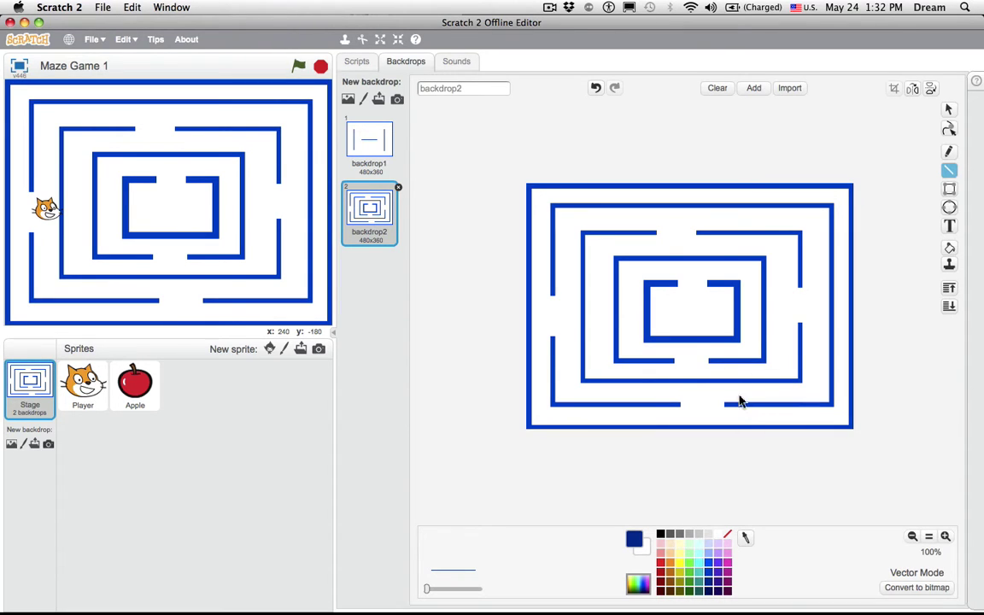
click(746, 538)
click(746, 540)
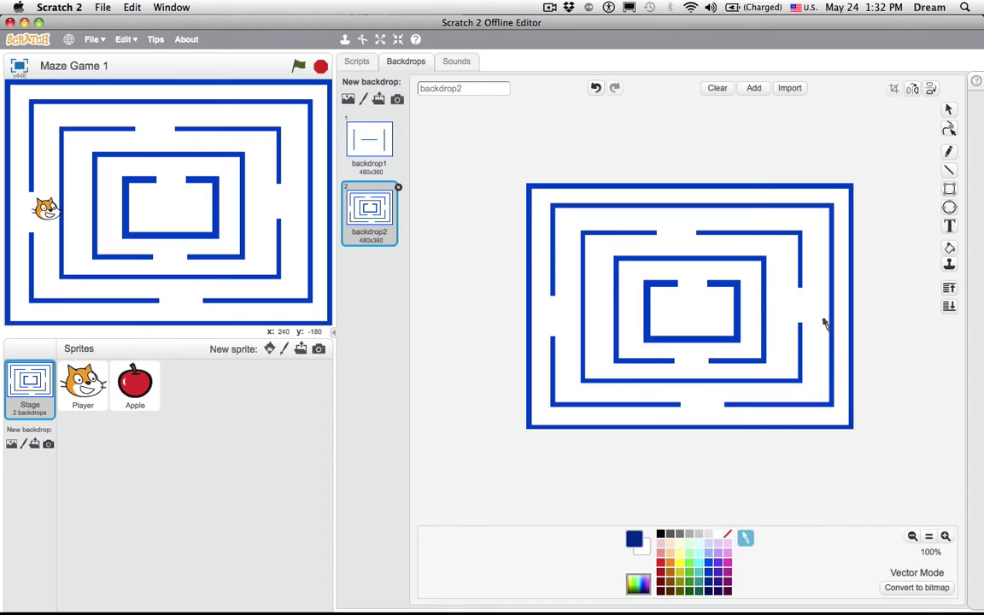
click(757, 425)
click(949, 171)
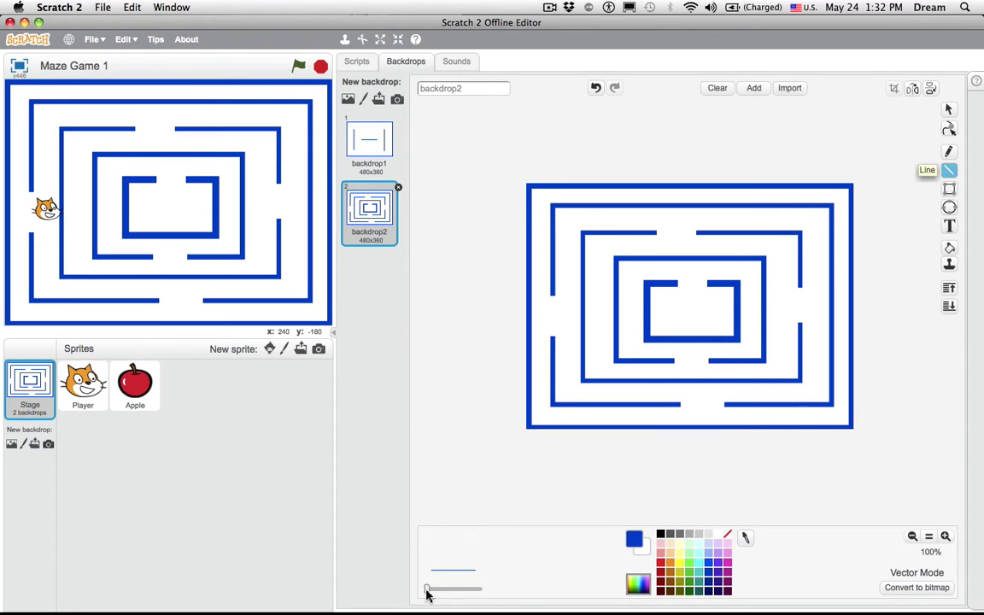
drag(427, 589, 454, 591)
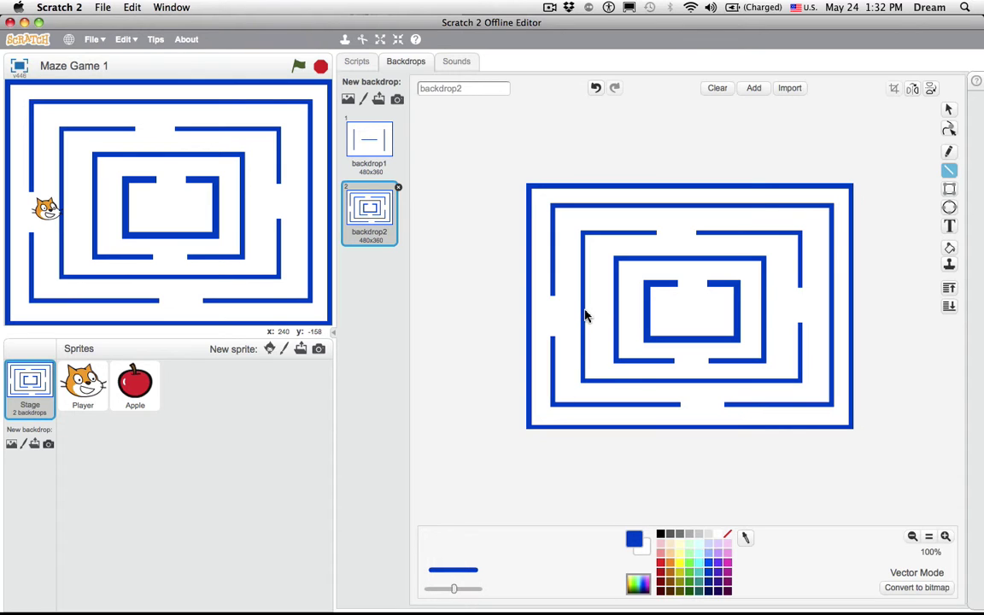
Draw four short blue lines blocking corridors: one on the maze's left side, one near the top and two on the right side
drag(582, 313, 616, 313)
drag(736, 306, 763, 306)
drag(740, 233, 741, 205)
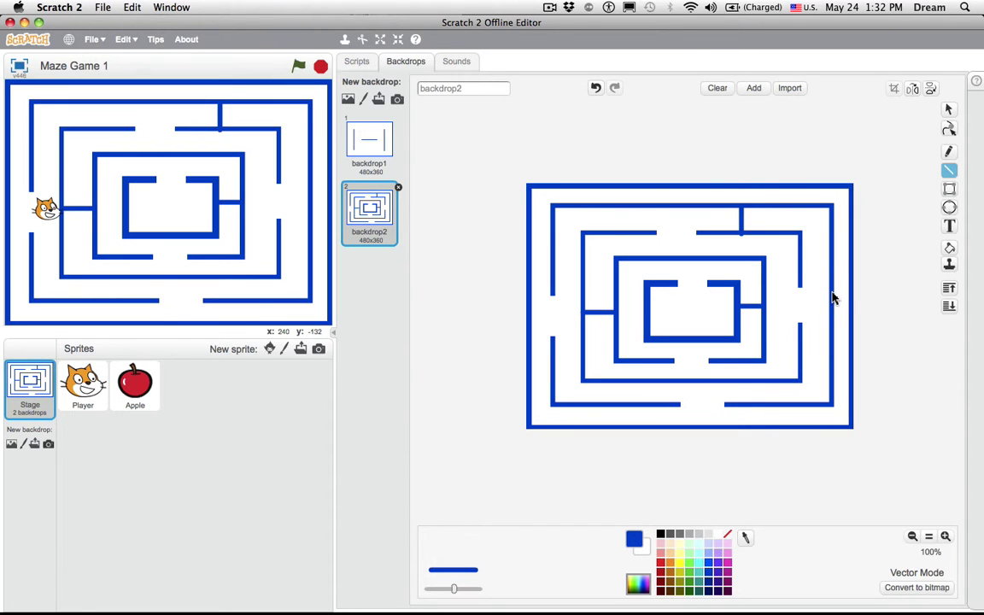
drag(833, 295, 853, 295)
Set the size in the Player sprite's green-flag script to 40%
click(81, 382)
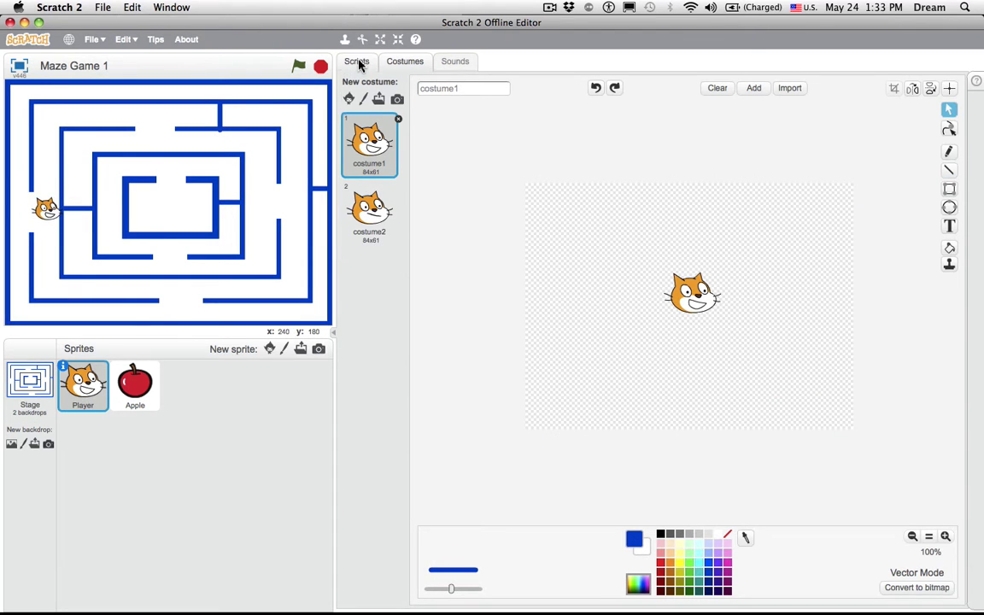
click(357, 61)
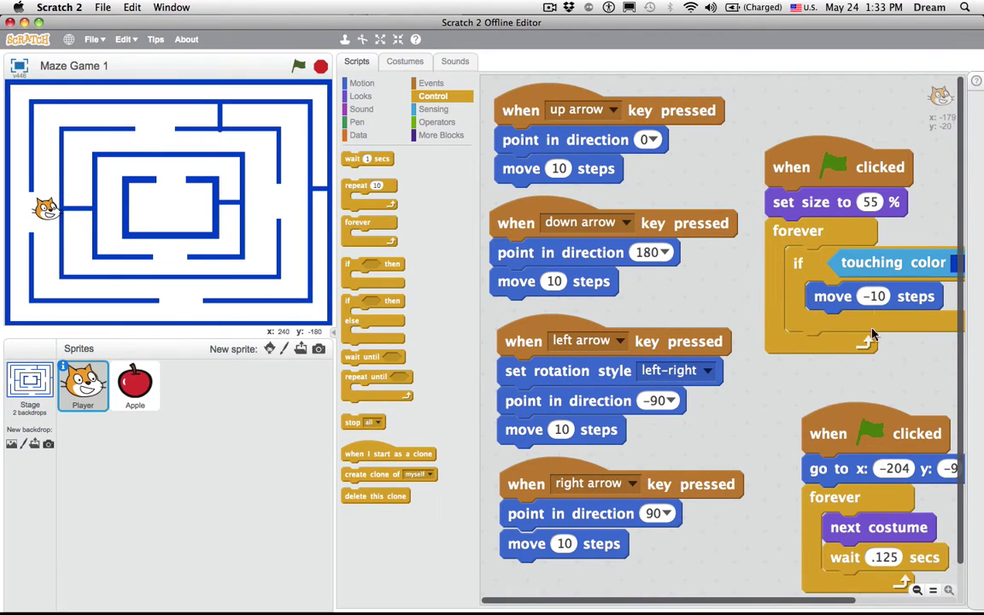
click(870, 203)
text(40)
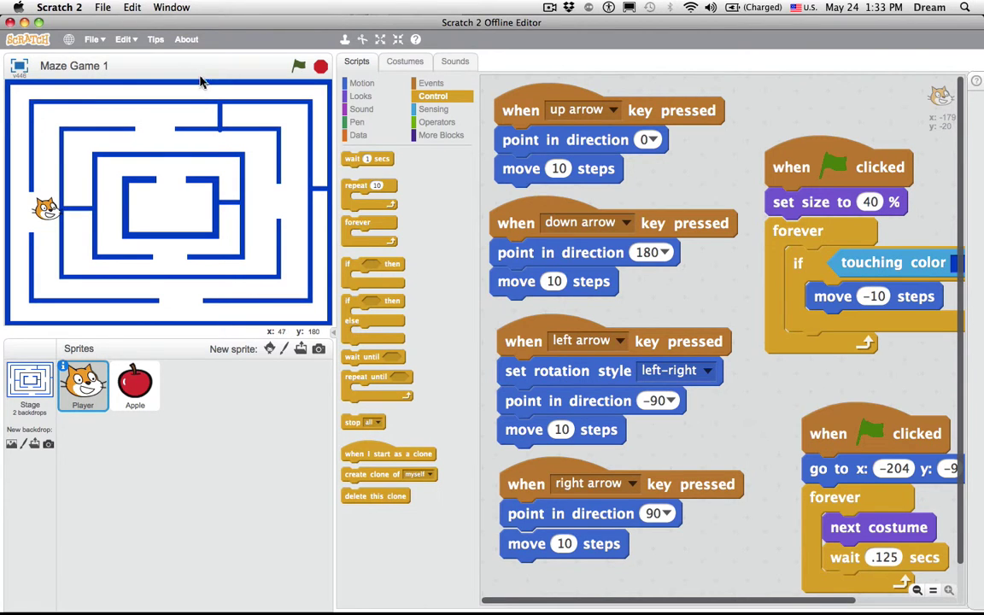
Run the game in full screen, test the Player's movement in all four directions near the start, and return to the editor
click(298, 65)
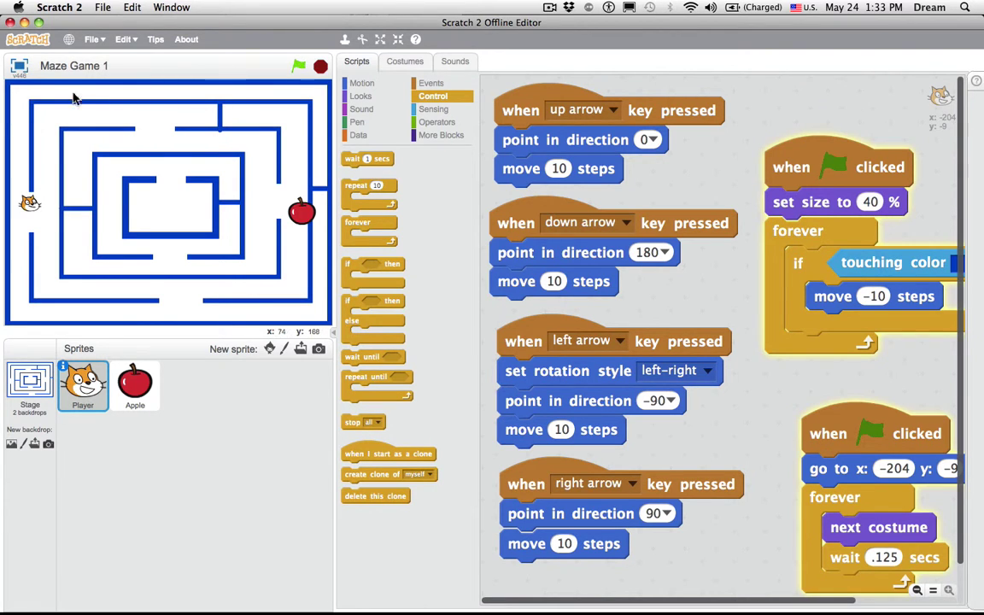
click(20, 66)
key(Right)
key(Down)
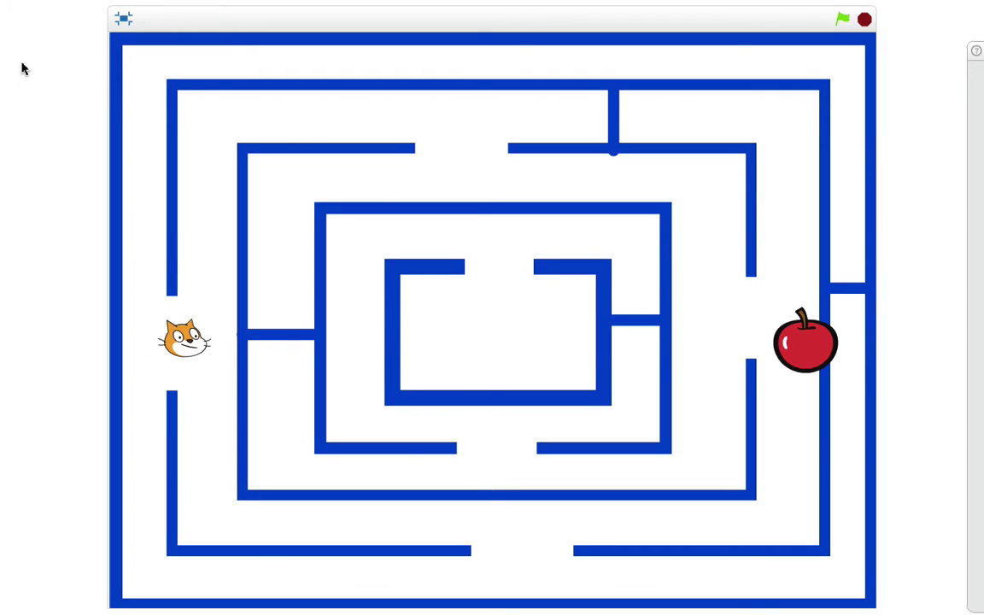
key(Down)
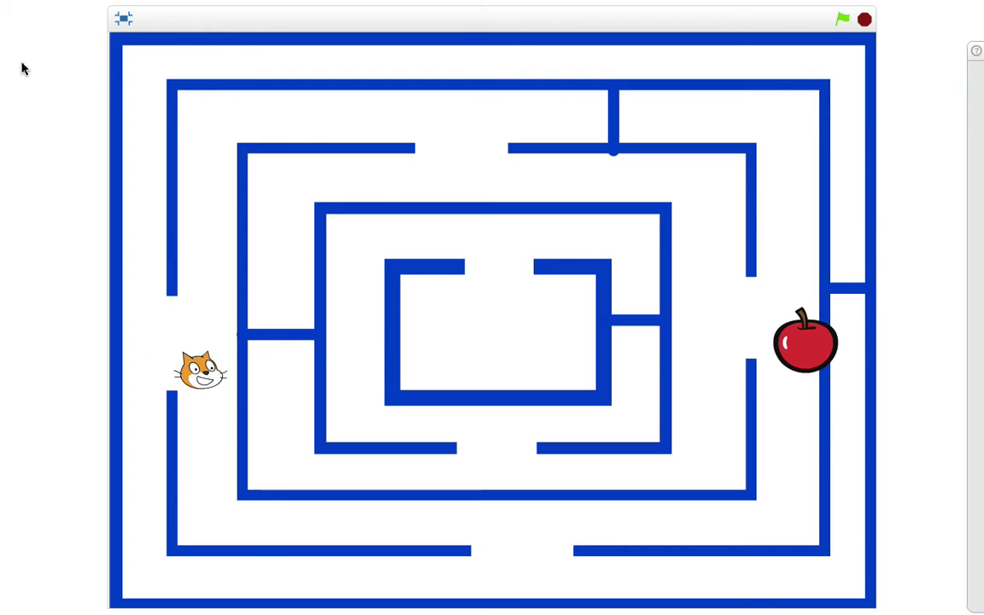
key(Right)
key(Down)
key(Up)
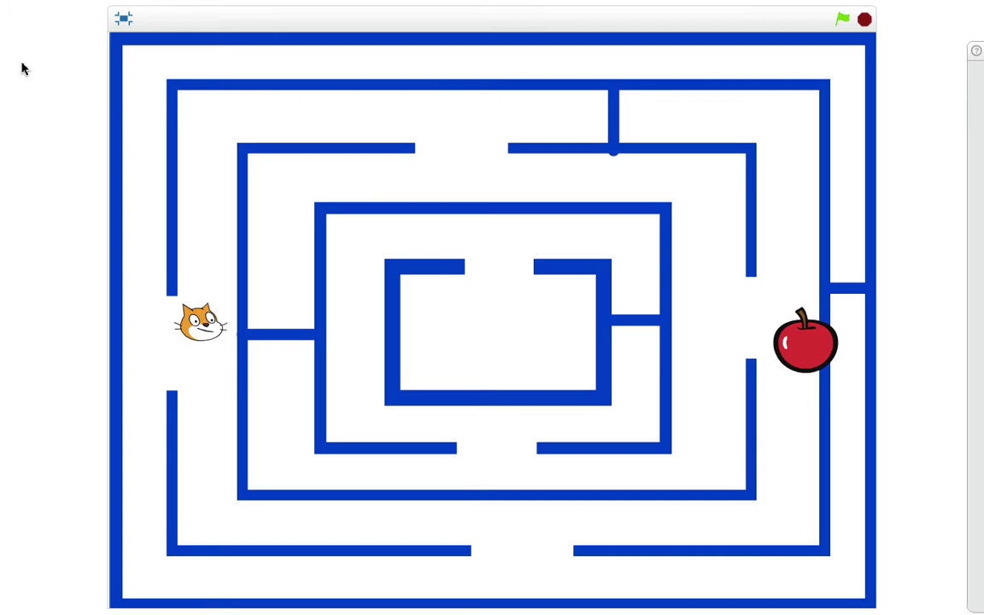
key(Down)
key(Left)
key(Right)
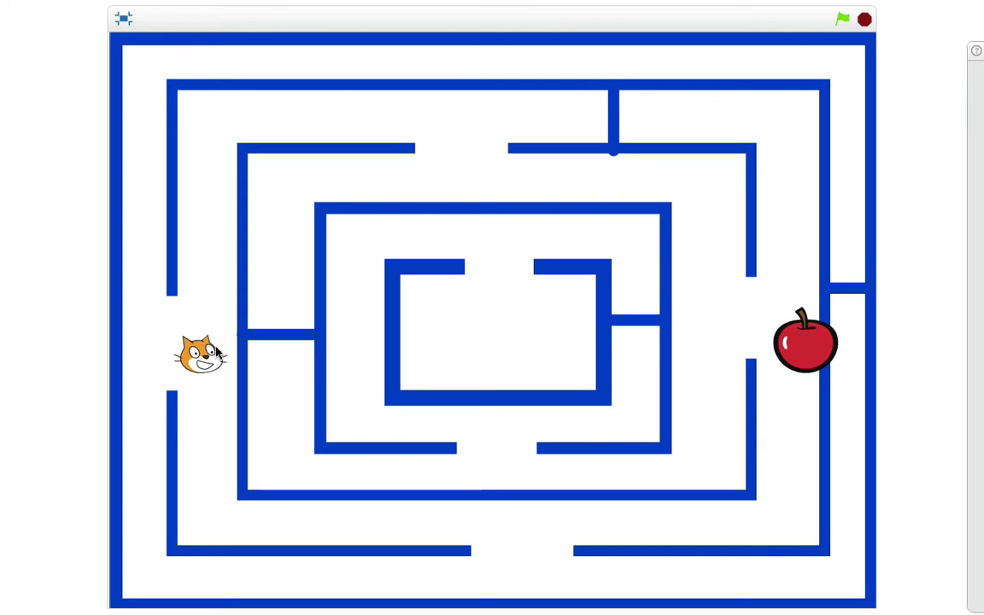
click(123, 18)
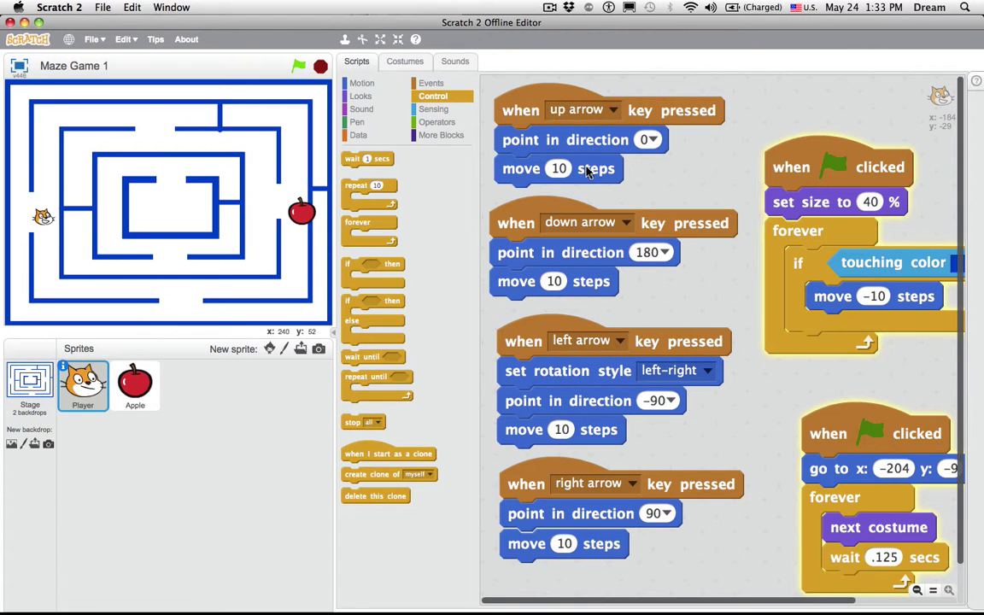
Set the move distance to 4 steps in the Player's up, down, left and right arrow scripts
click(561, 169)
text(4)
click(553, 281)
text(4)
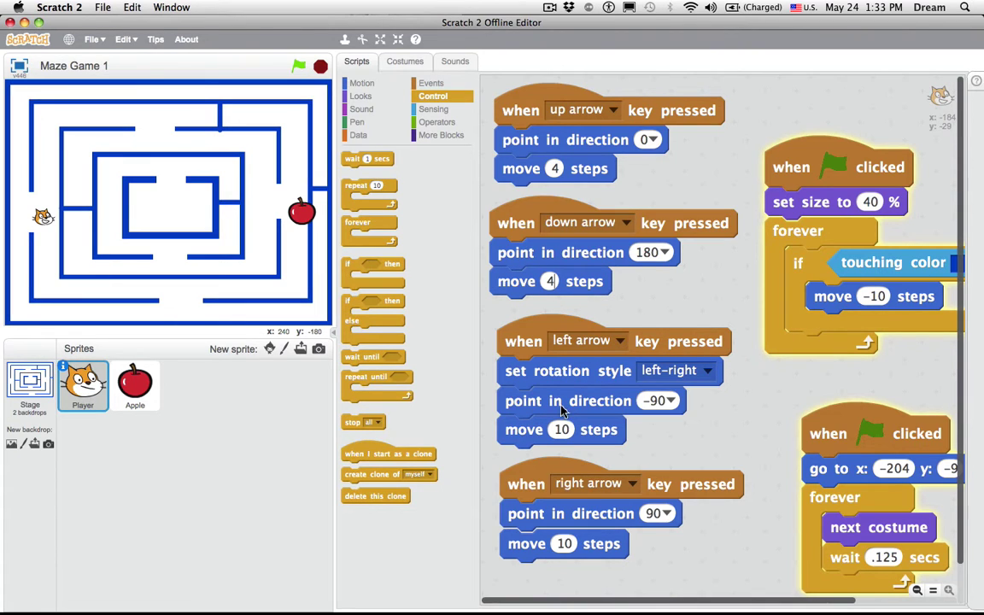
click(561, 430)
text(4)
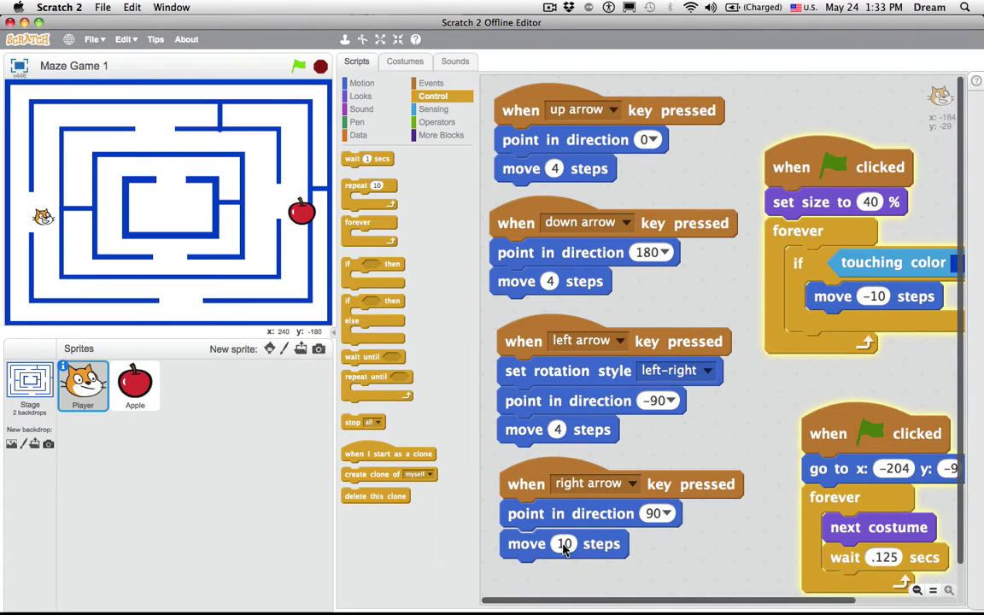
click(564, 544)
text(4)
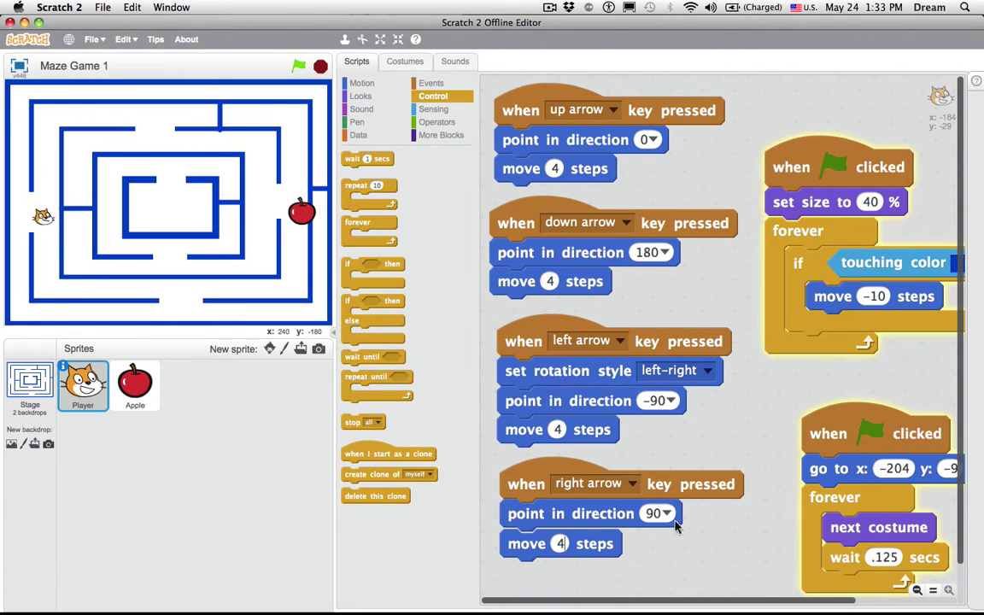
key(Return)
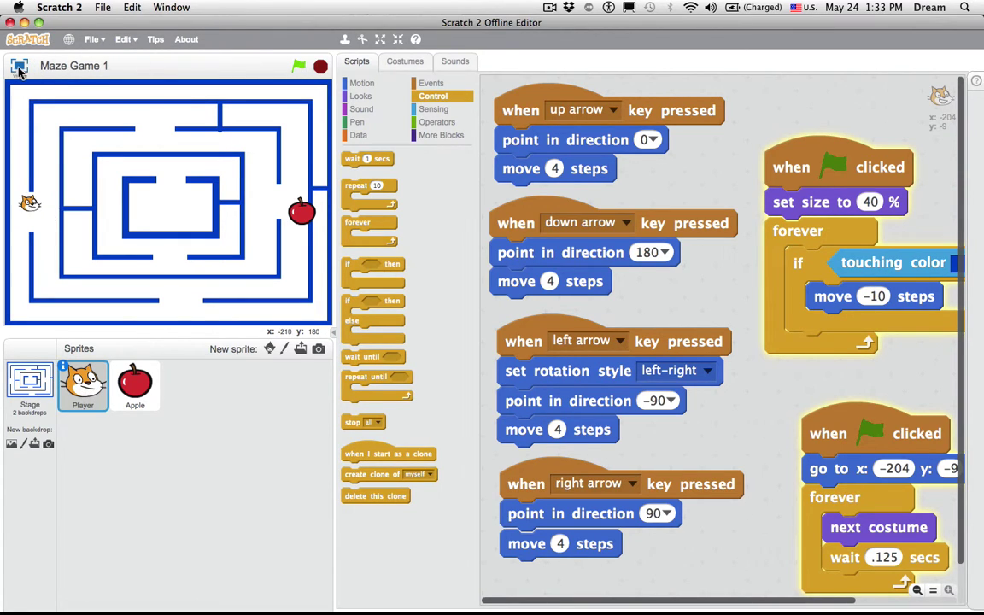
Test the game in full screen by steering the Player down the left corridor to the maze's lower-left corner
click(19, 69)
key(Right)
key(Right)
key(Right)
key(Right)
key(Right)
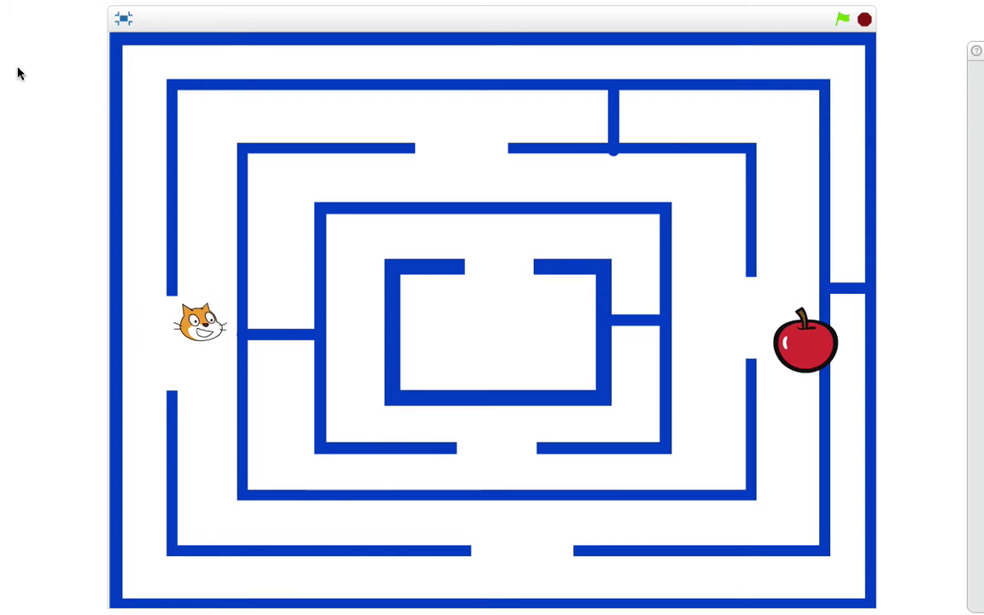
key(Down)
key(Down)
key(Down)
key(Down)
key(Down)
key(Down)
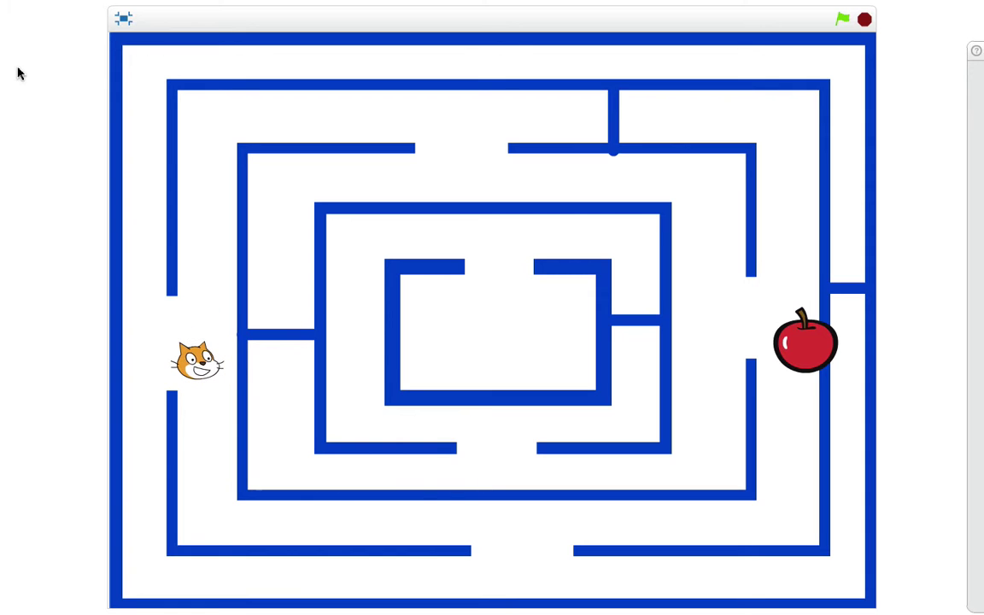
key(Right)
key(Down)
key(Down)
key(Down)
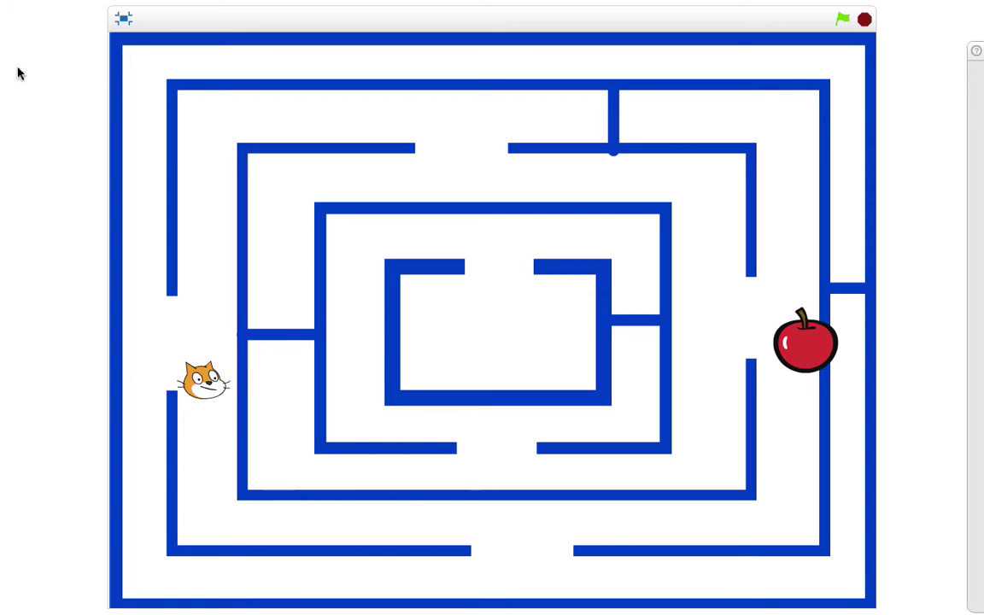
key(Right)
key(Down)
key(Down)
key(Down)
key(Down)
key(Down)
key(Down)
key(Down)
key(Down)
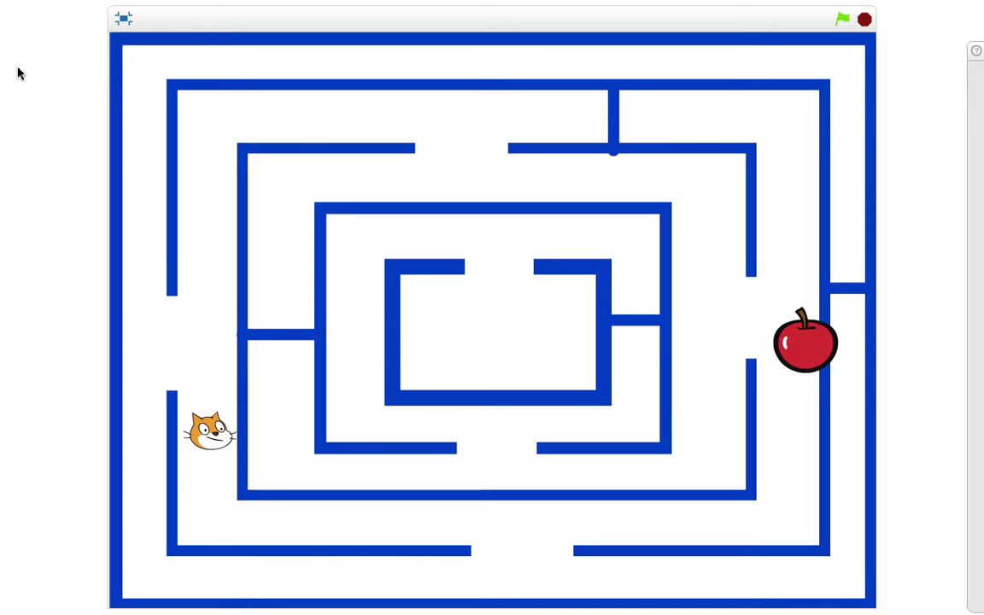
key(Down)
key(Down)
key(Down)
key(Down)
key(Down)
key(Down)
key(Down)
key(Down)
key(Down)
key(Down)
key(Down)
key(Down)
key(Down)
key(Right)
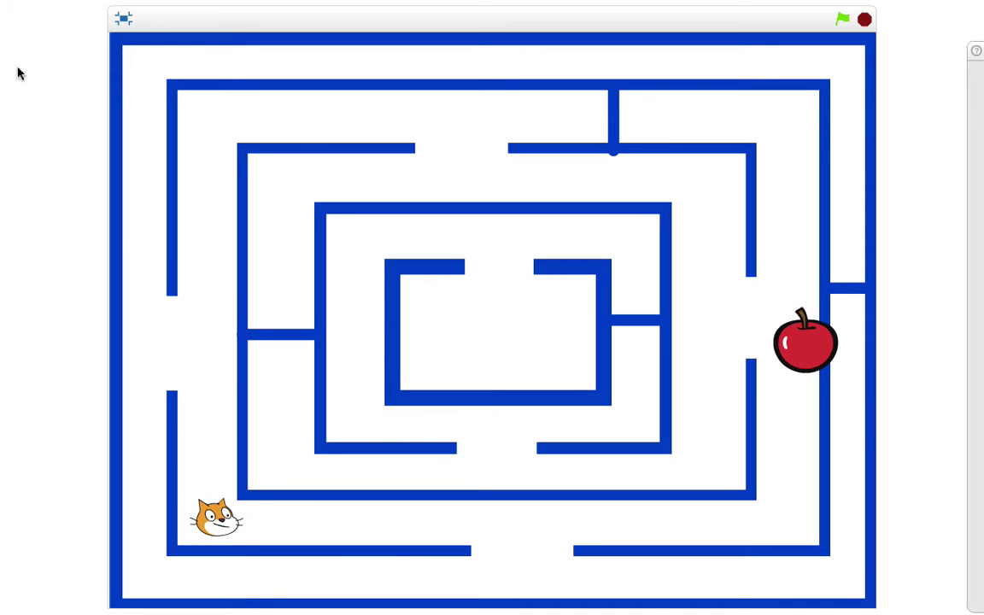
Steer the Player right along the lower corridor to the bottom wall's opening, then stop the game and leave full screen
key(Right)
key(Down)
key(Right)
key(Right)
key(Right)
key(Right)
key(Right)
key(Right)
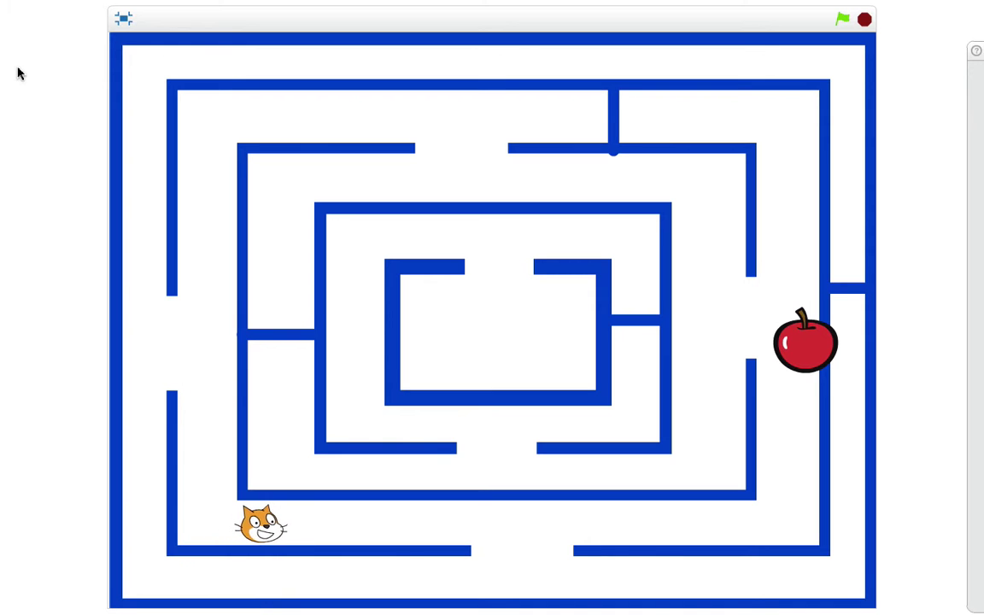
key(Right)
key(Right)
key(Right)
key(Right)
key(Right)
key(Right)
key(Right)
key(Right)
key(Right)
key(Right)
key(Right)
key(Right)
key(Right)
key(Right)
key(Right)
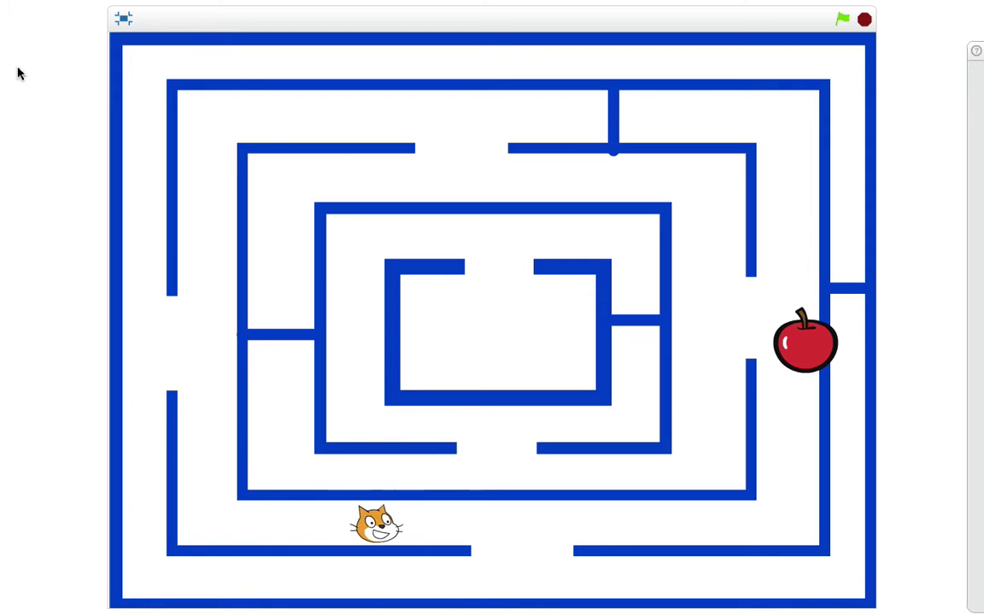
key(Right)
key(Right)
key(Right)
key(Right)
key(Right)
key(Right)
key(Right)
key(Right)
key(Right)
key(Right)
key(Right)
key(Right)
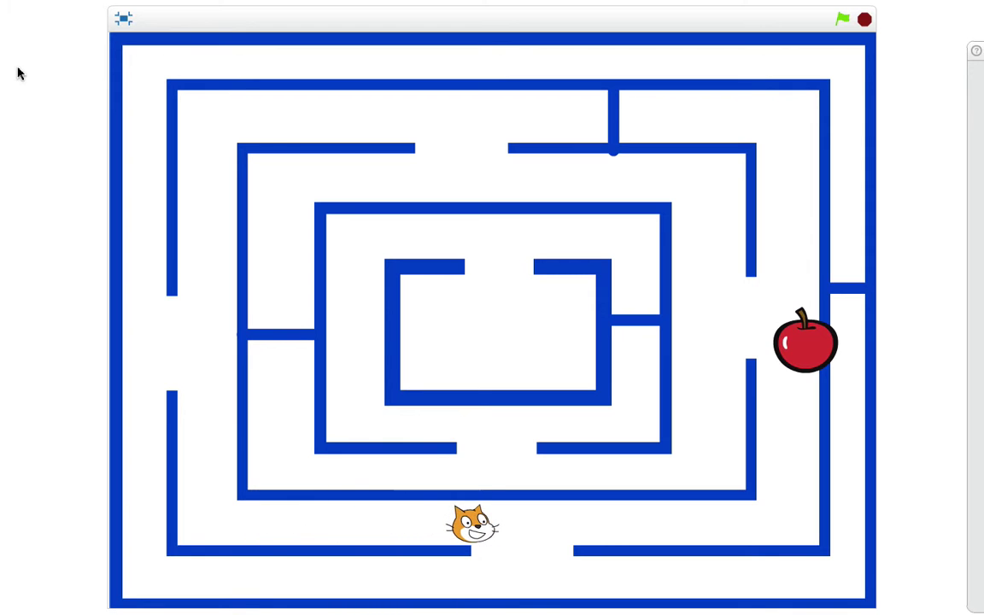
key(Right)
key(Right)
key(Right)
key(Right)
key(Right)
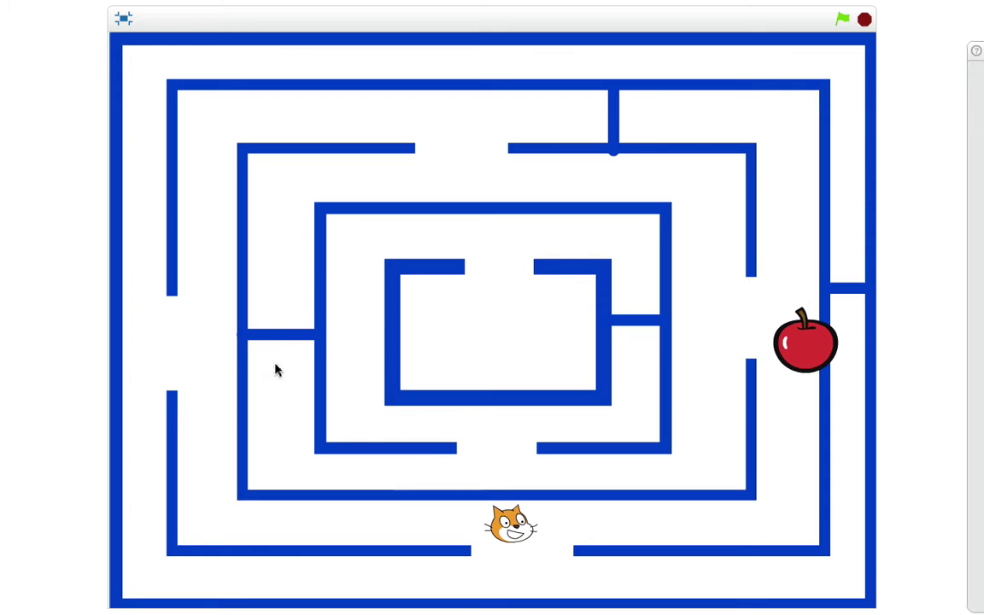
click(864, 20)
click(124, 18)
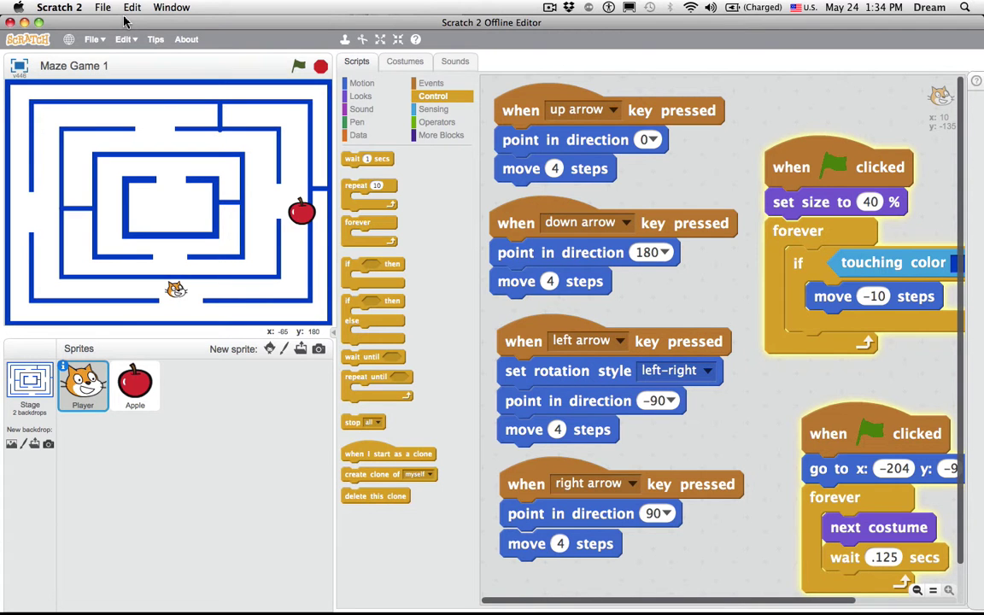
Open the Player's costume1 for editing at 400% zoom and ungroup the cat head drawing
click(406, 63)
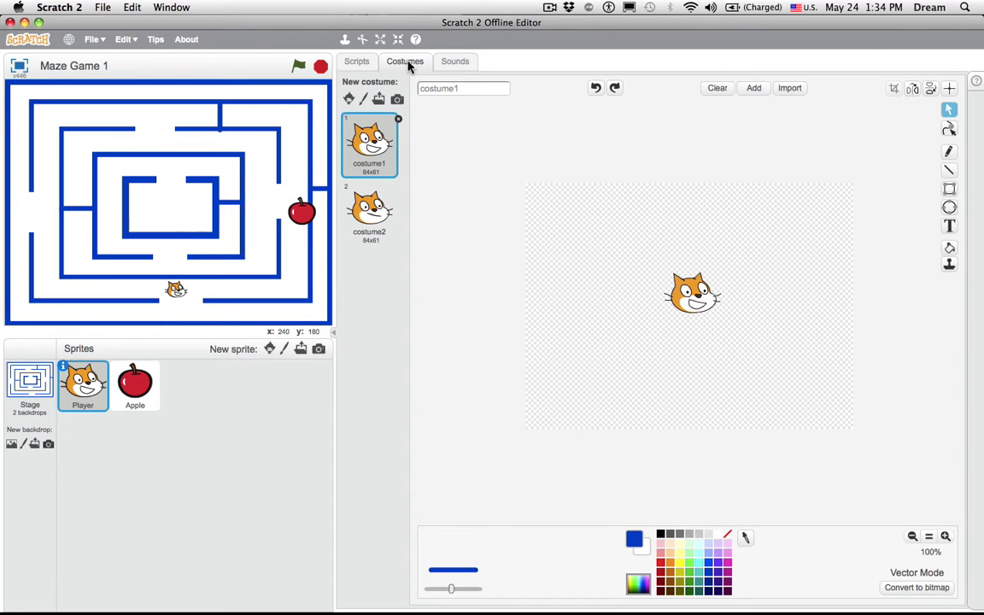
click(945, 536)
click(945, 537)
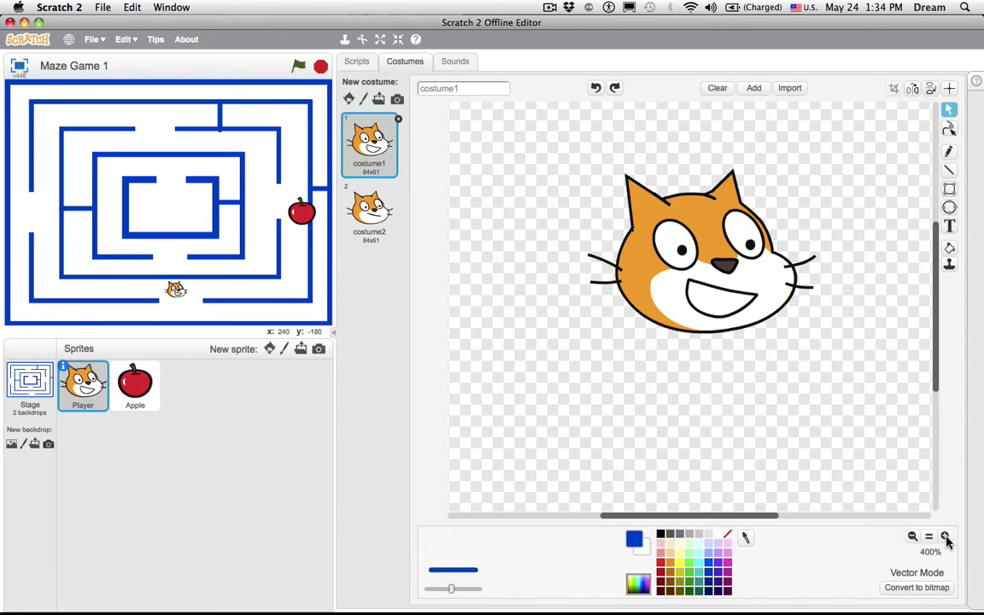
click(813, 265)
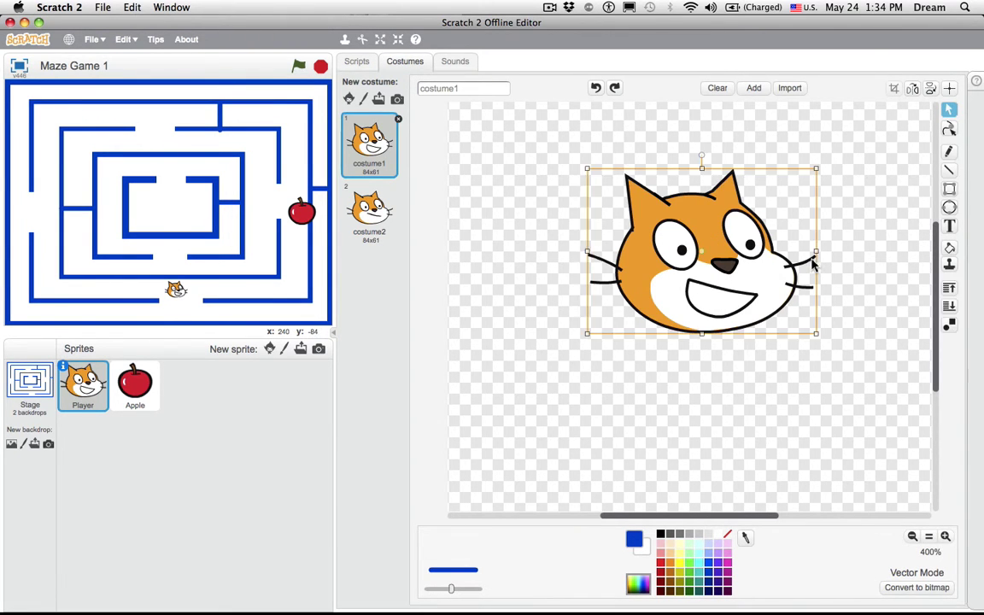
click(929, 323)
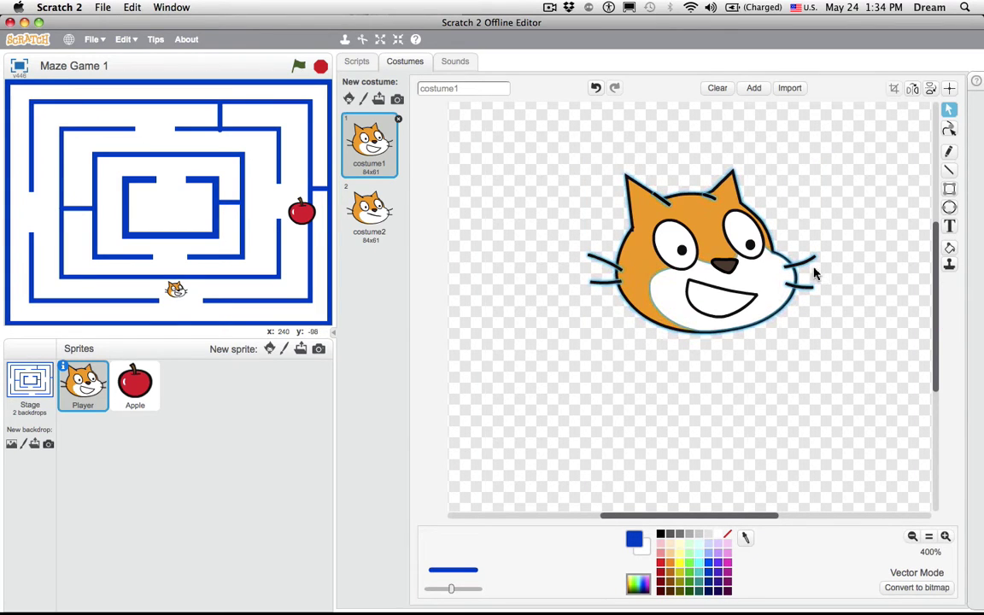
Move both right-hand whiskers of costume1 inward onto the cat's face, narrowing the costume to about 79x61
click(806, 266)
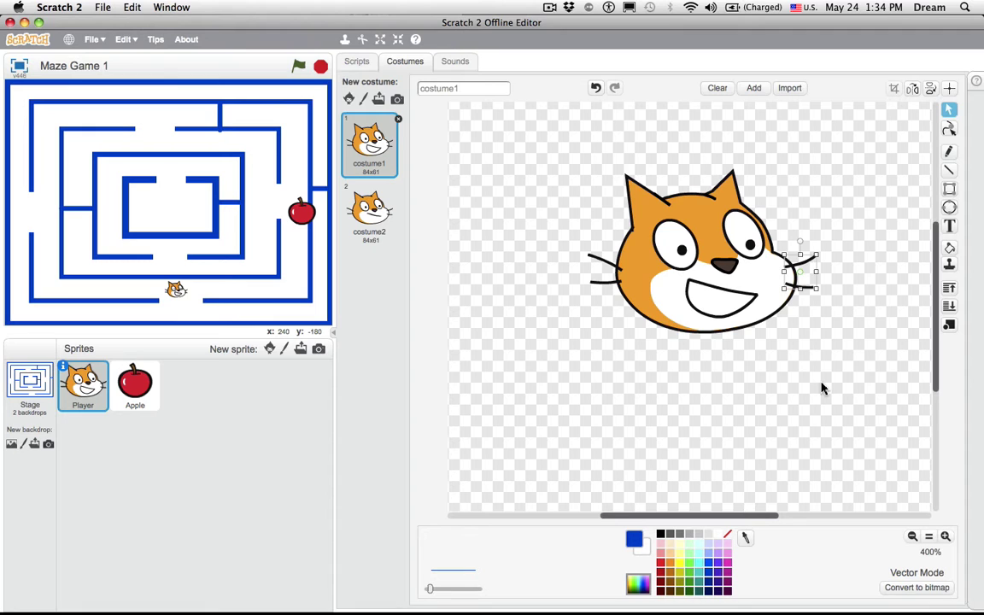
key(Left)
key(Left)
key(Left)
key(Left)
key(Left)
key(Left)
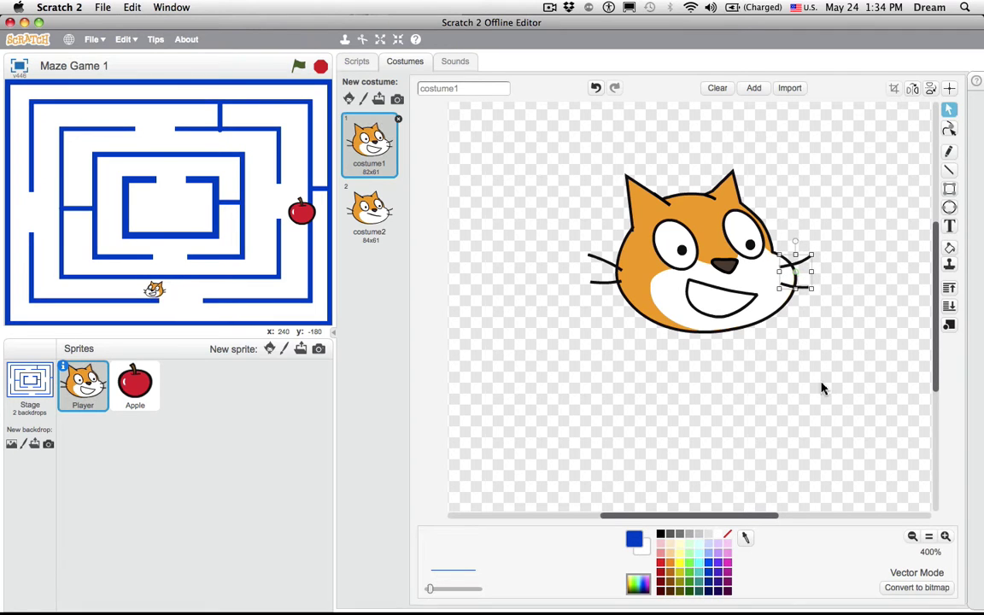
key(Left)
key(Left)
key(Left)
key(Left)
key(Left)
key(Left)
key(Left)
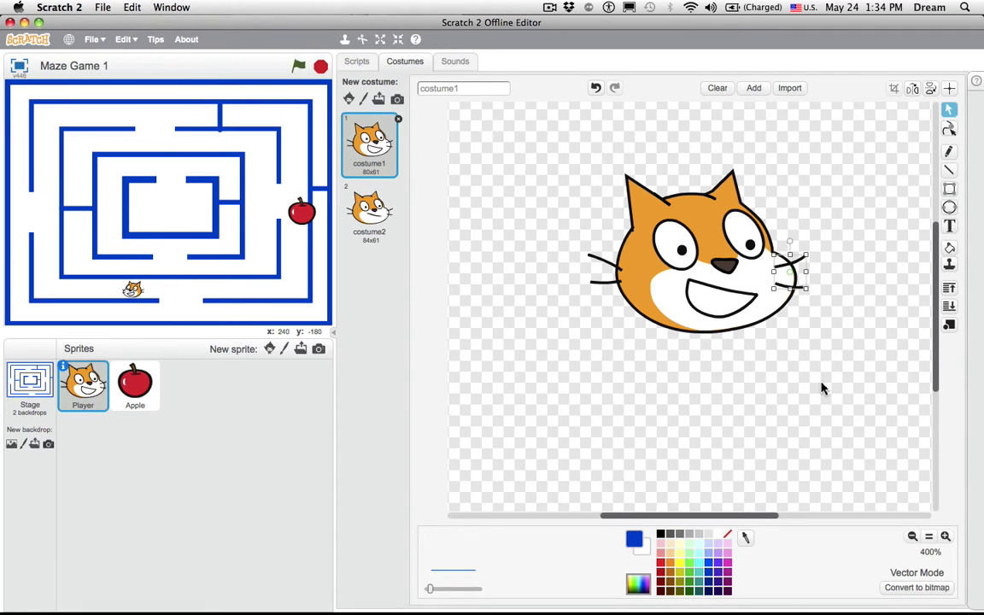
key(Left)
key(Left)
key(Left)
key(Left)
key(Left)
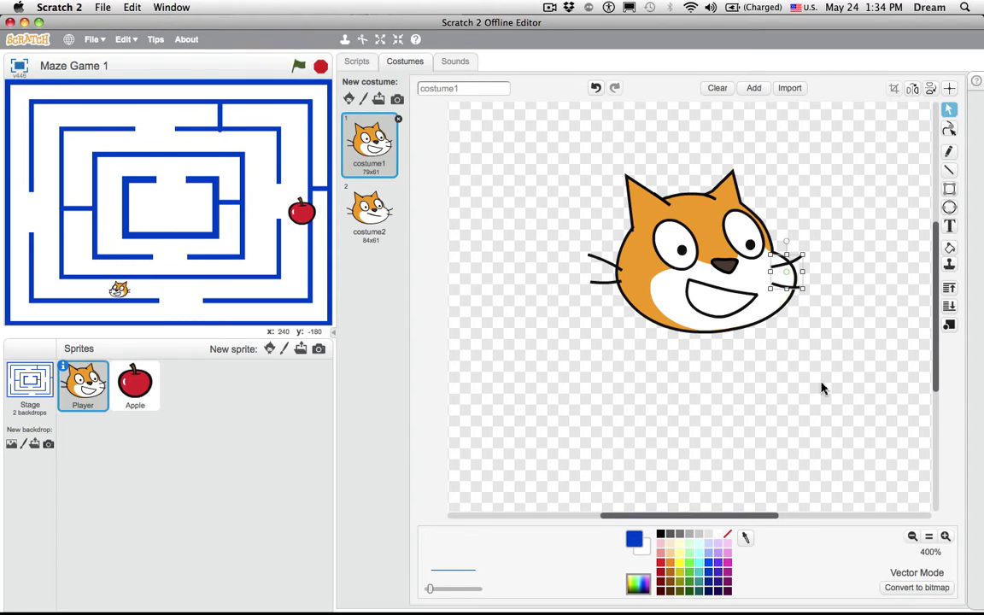
Move both left-hand whiskers of costume1 inward onto the face, narrowing the costume to about 75x61
click(595, 262)
shift+click(602, 285)
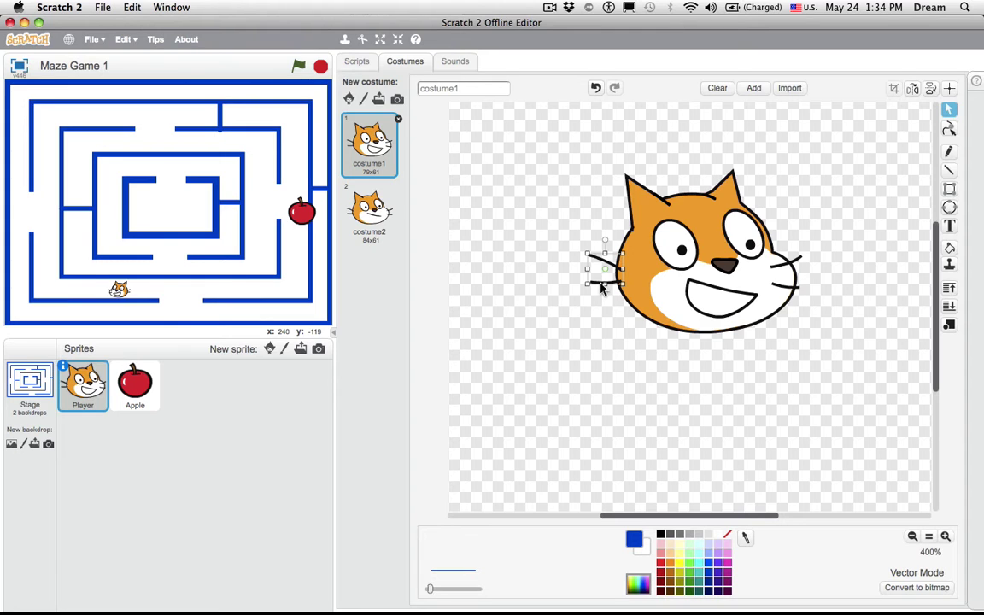
key(Right)
key(Right)
key(Right)
key(Right)
key(Right)
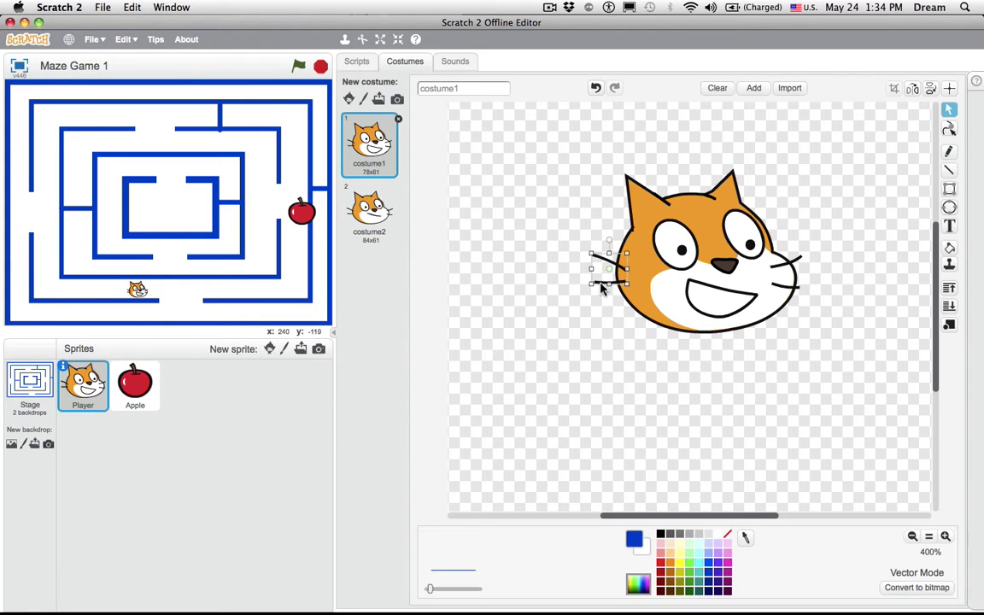
key(Right)
key(Right)
key(Right)
key(Right)
key(Right)
key(Right)
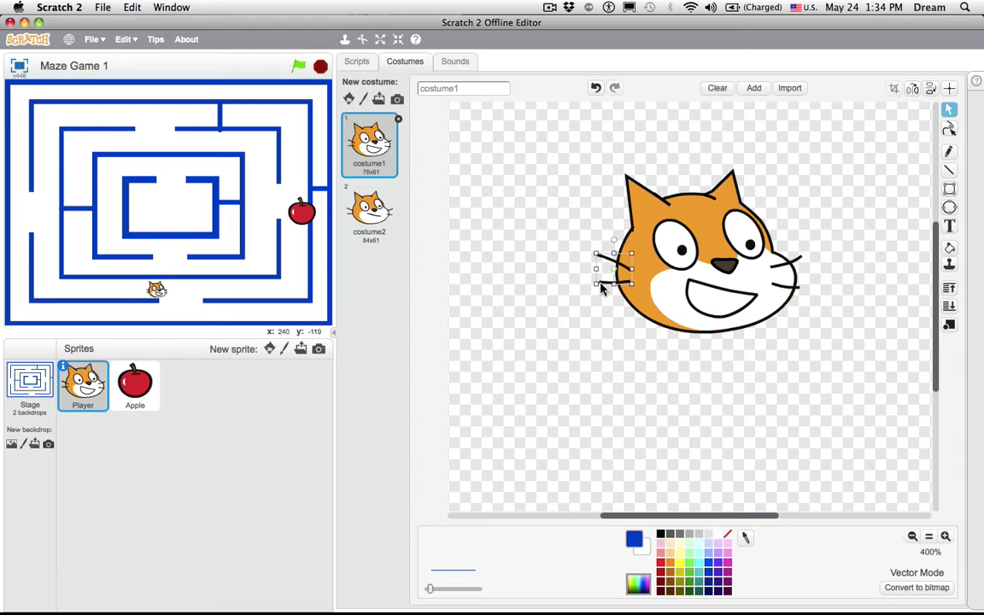
key(Right)
key(Right)
key(Right)
key(Right)
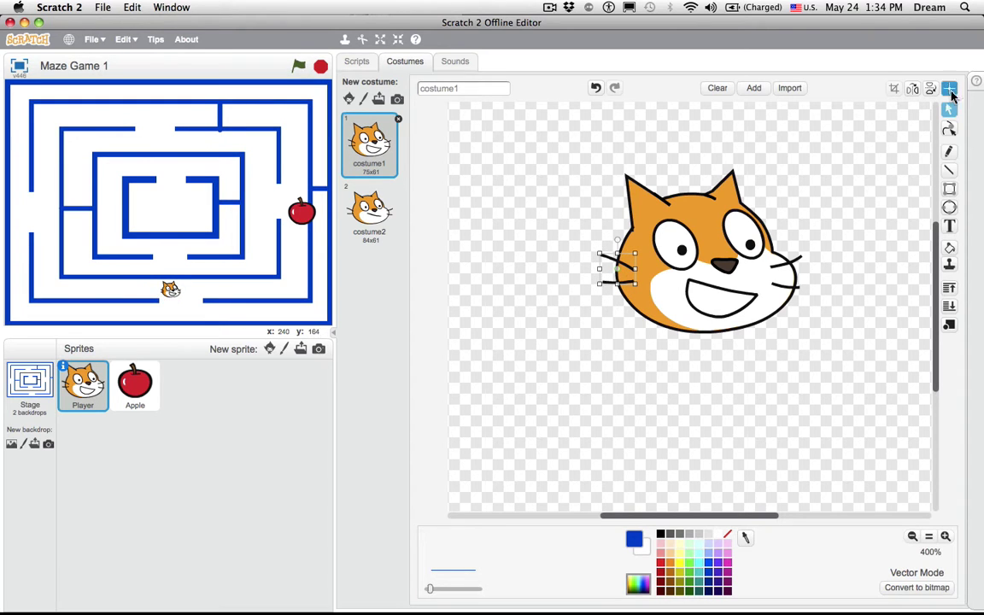
click(828, 354)
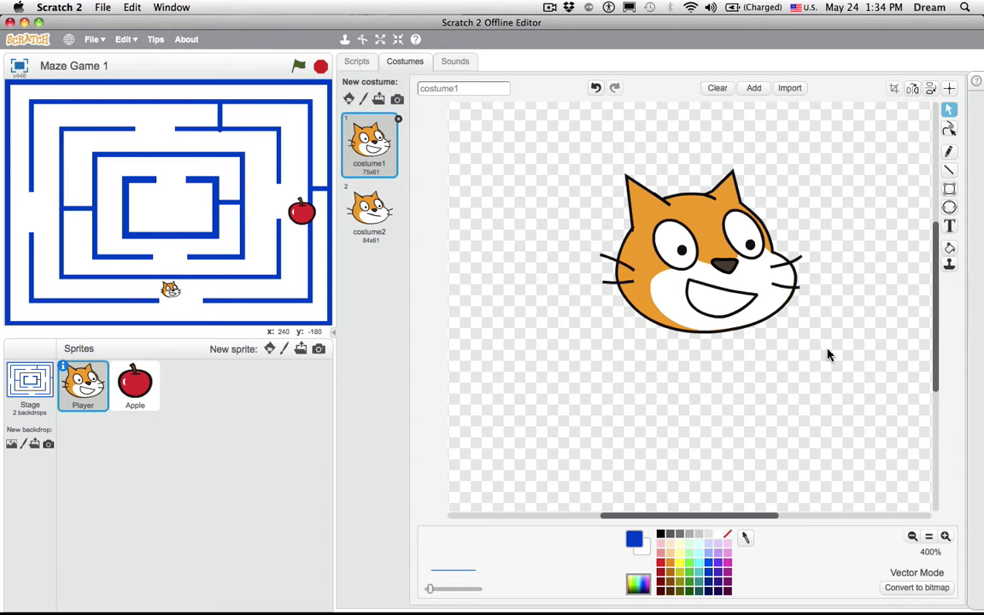
Open costume2 for editing and ungroup its cat head drawing
click(369, 215)
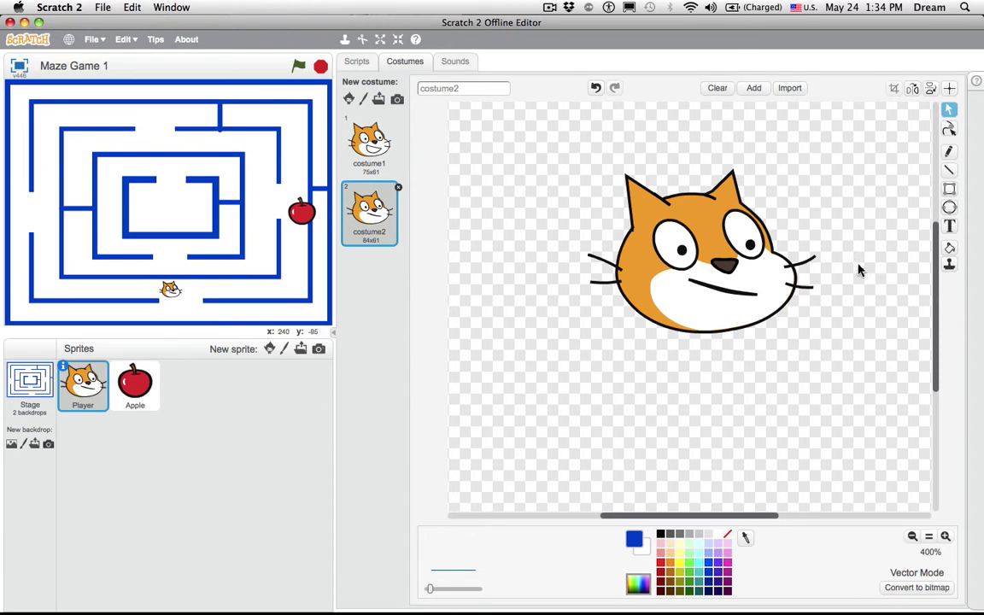
click(813, 264)
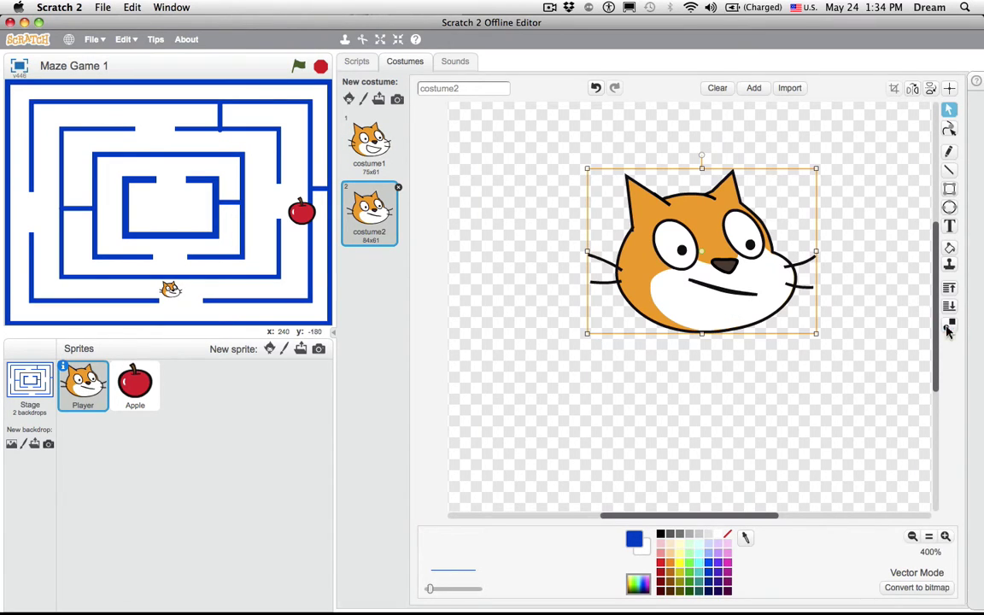
click(914, 323)
Move both right-hand whiskers of costume2 inward onto the cat's face, narrowing the costume to about 79x61
click(812, 264)
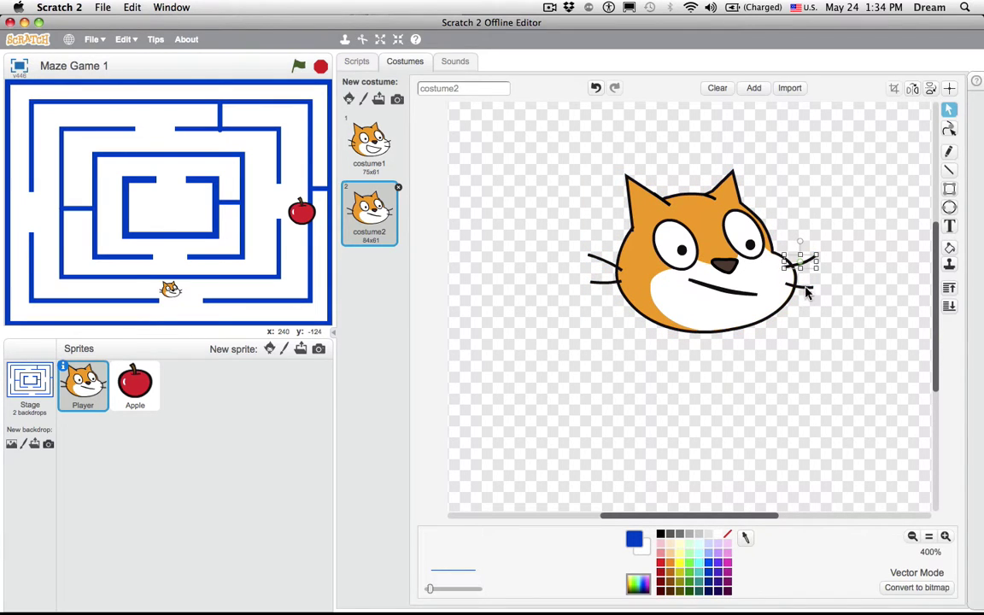
shift+click(808, 289)
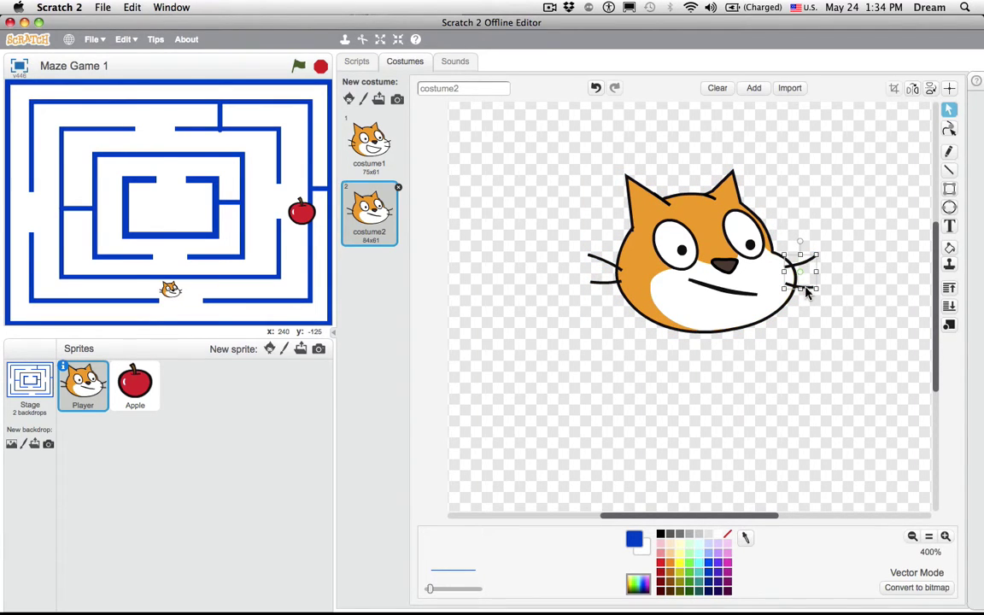
key(Left)
key(Left)
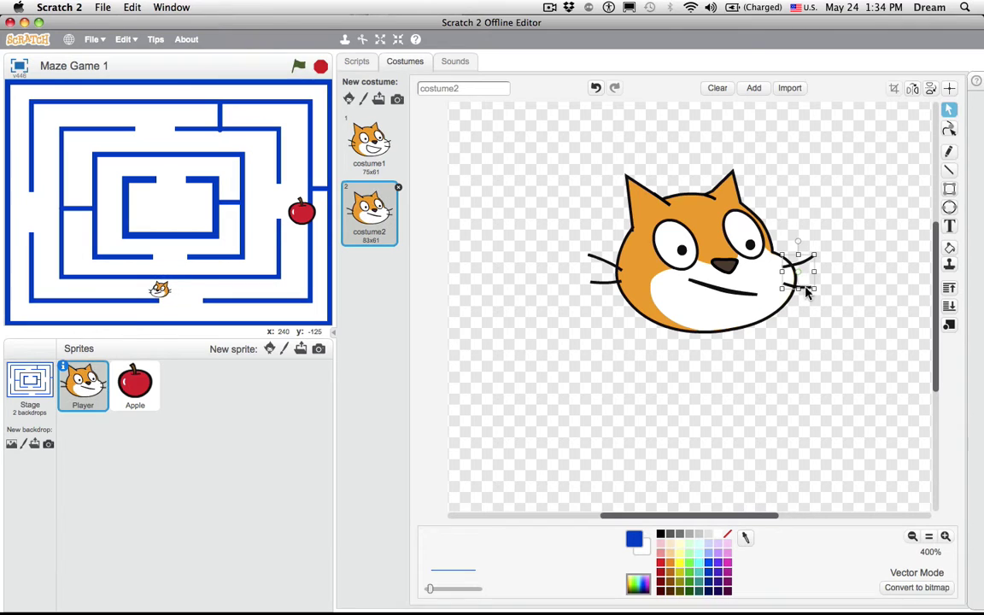
key(Left)
key(Left)
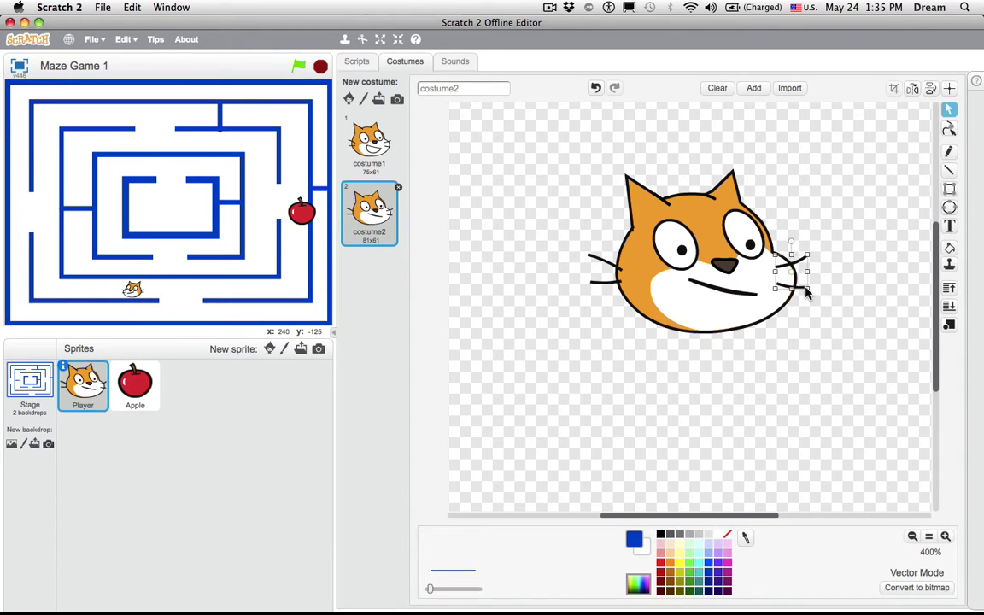
key(Left)
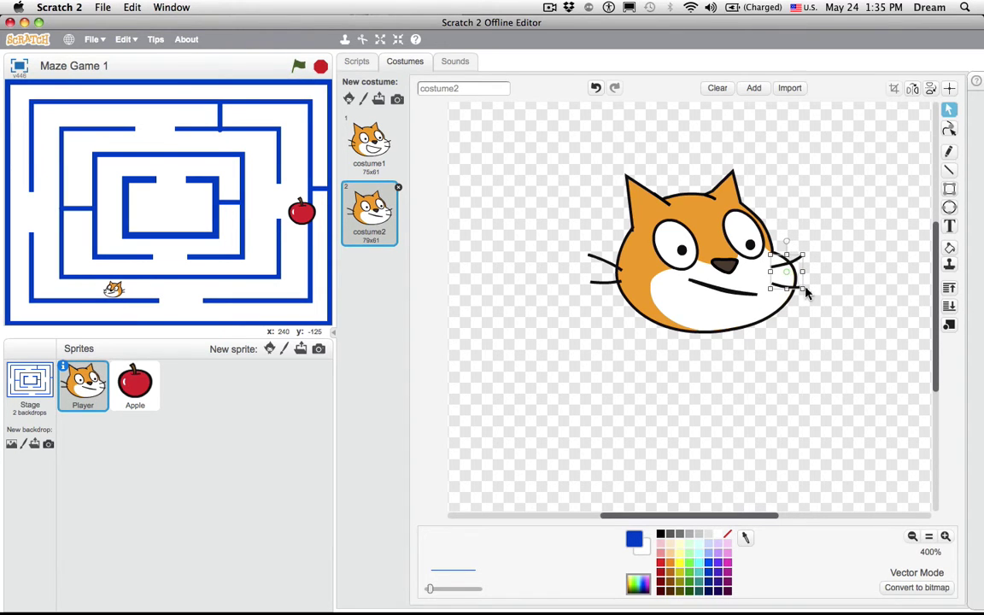
Move both left-hand whiskers of costume2 inward onto the face, narrowing the costume to about 74x61
click(603, 263)
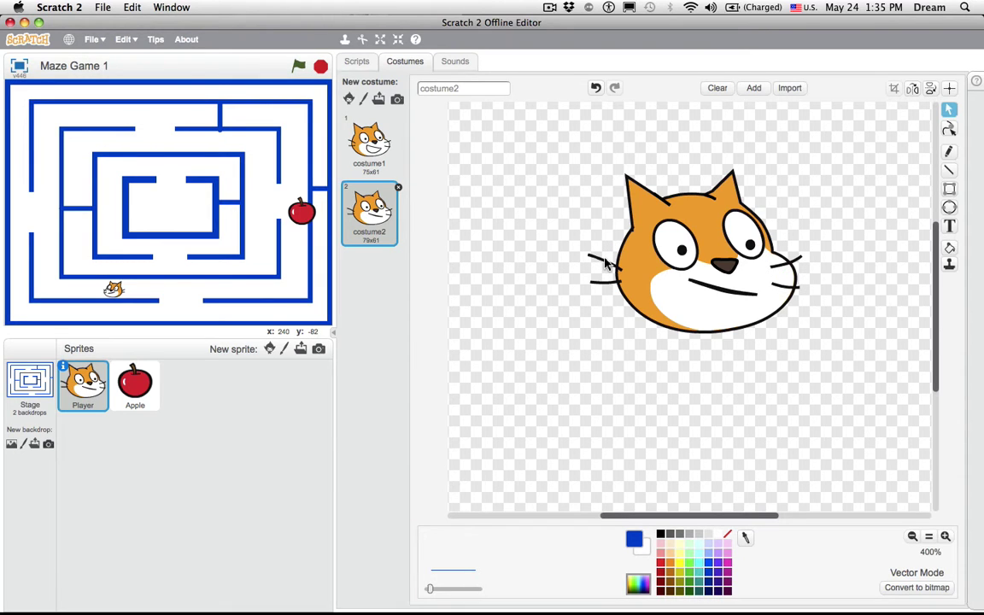
click(605, 265)
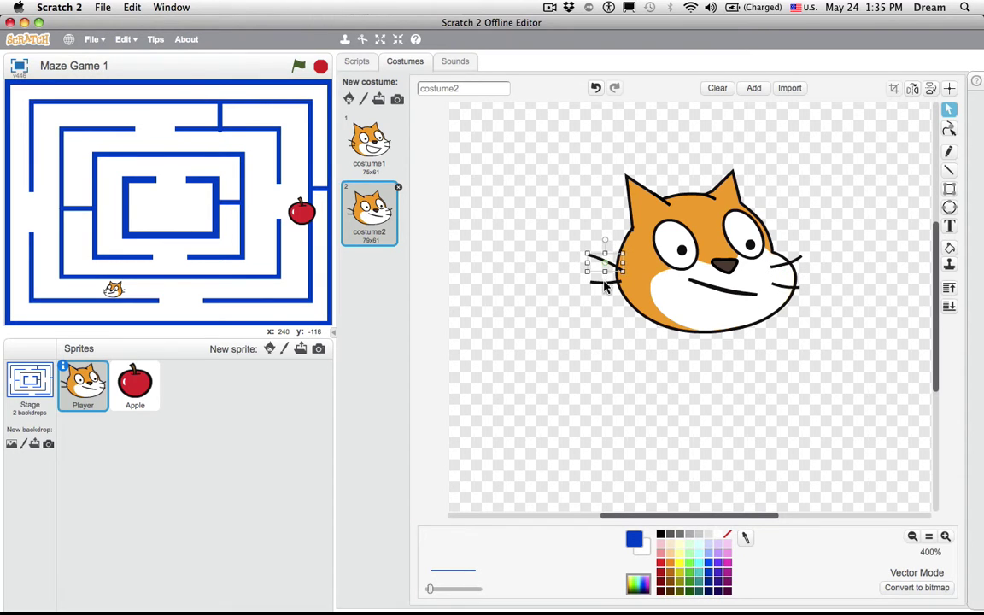
click(604, 291)
click(604, 285)
shift+click(599, 262)
key(Right)
key(Right)
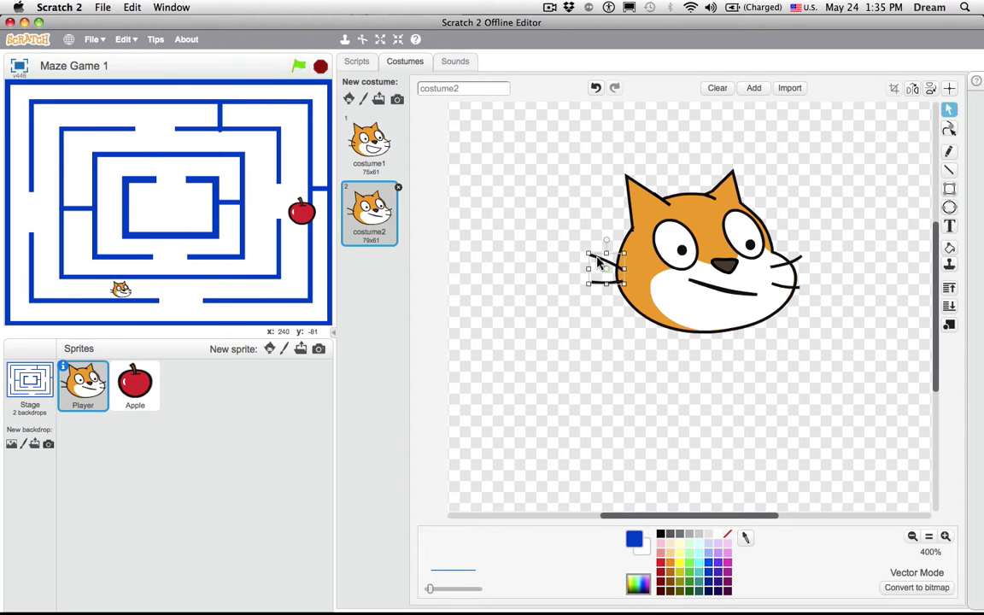
key(Right)
key(Right)
key(Right)
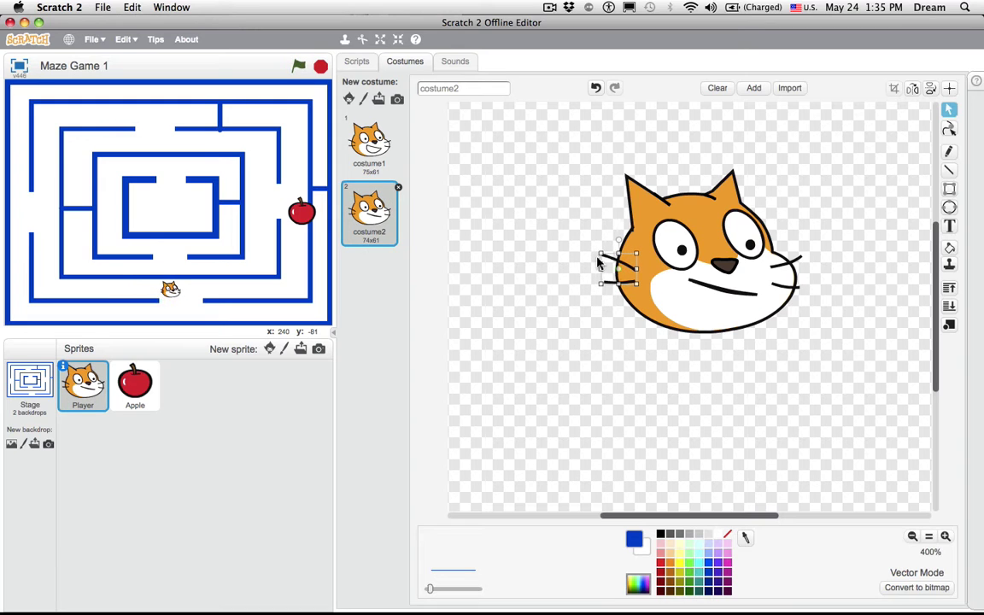
click(559, 290)
Switch back and forth between costume1 and costume2 to compare the whisker positions
click(372, 150)
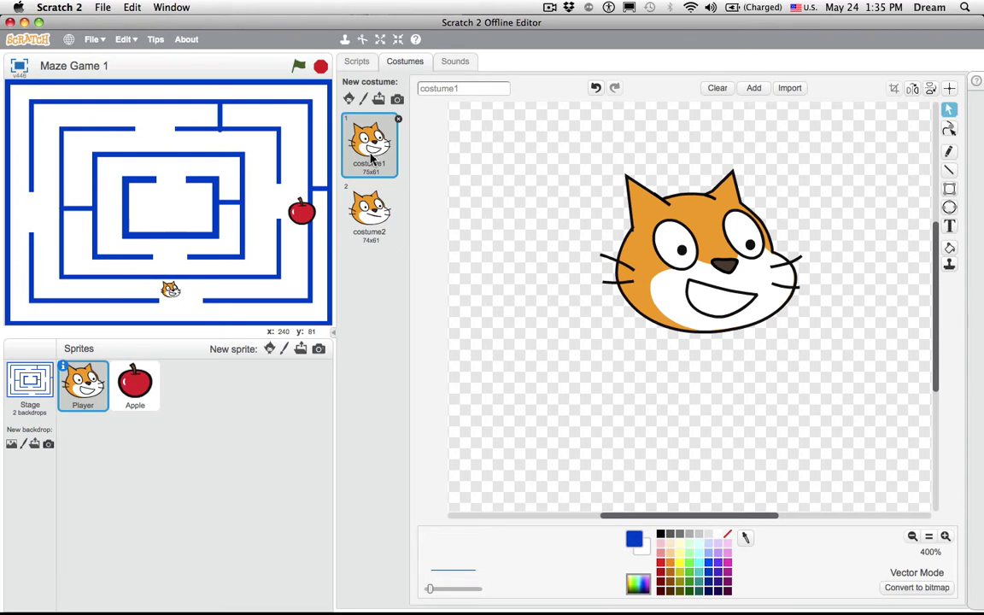
click(368, 205)
click(368, 137)
click(366, 202)
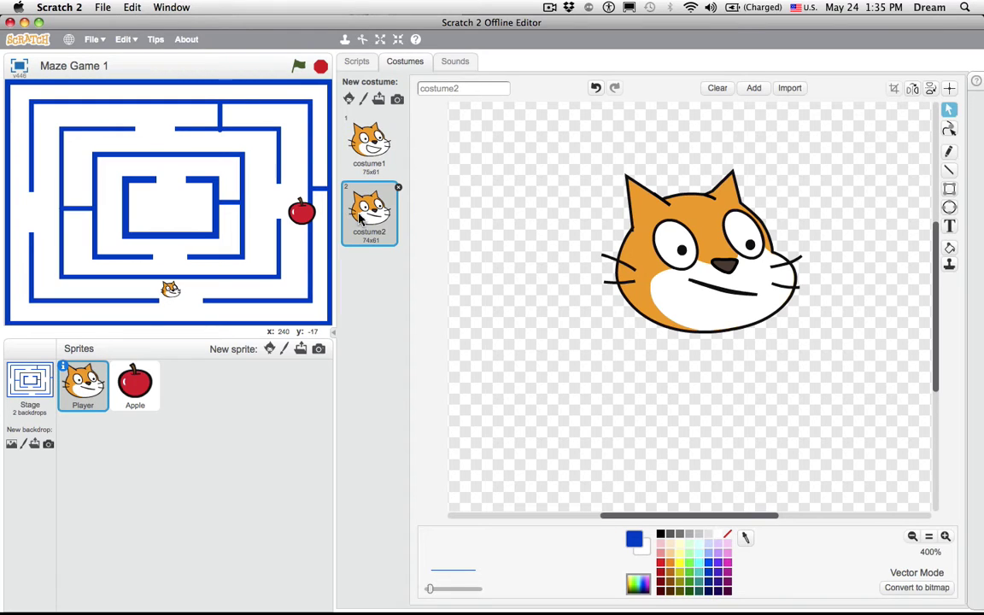
click(368, 138)
click(364, 206)
click(377, 147)
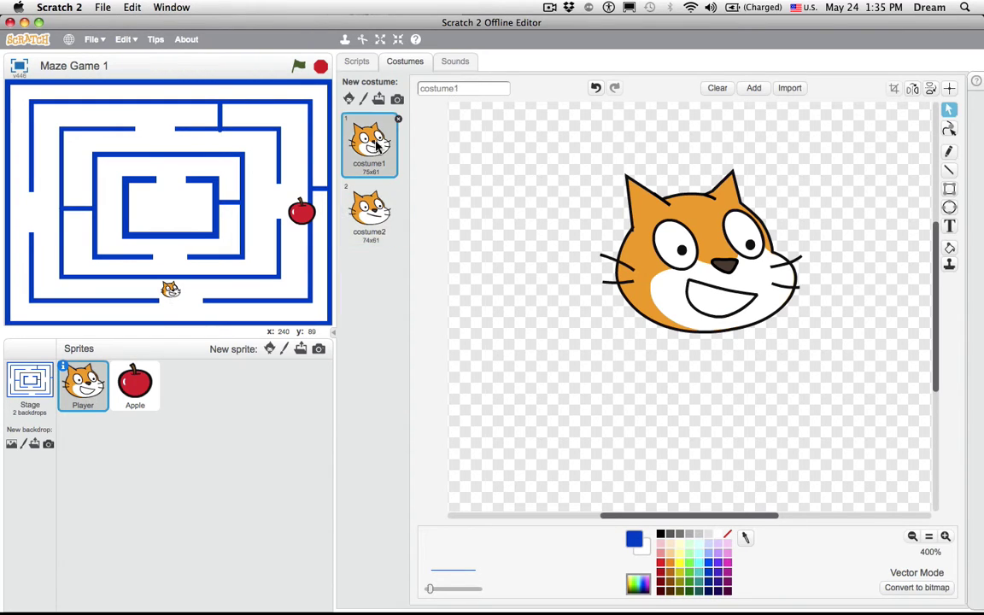
click(375, 204)
click(383, 145)
click(377, 212)
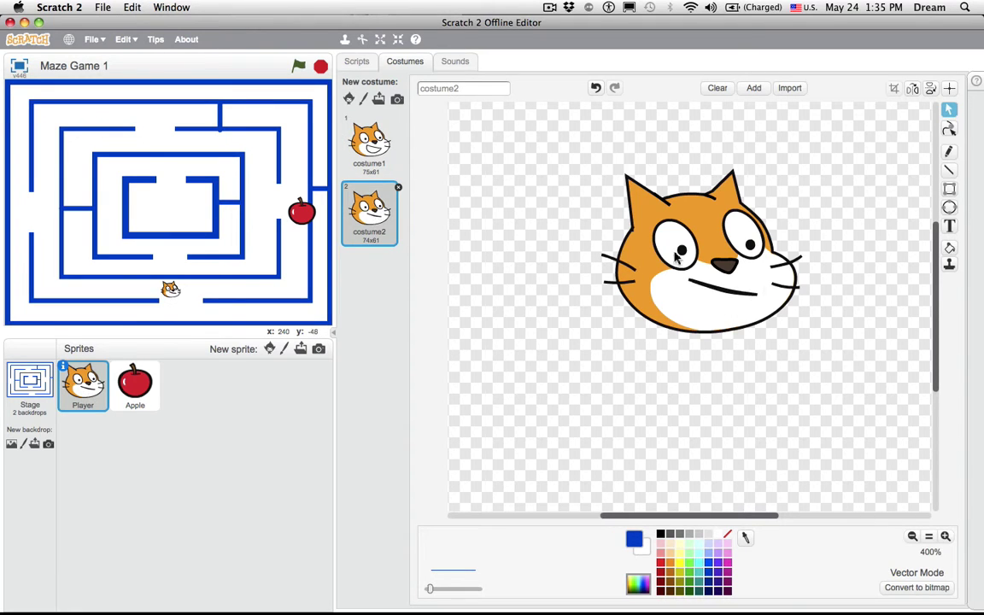
Nudge costume2's left-hand whiskers slightly outward to match costume1, bringing the costume to about 75x61
click(611, 265)
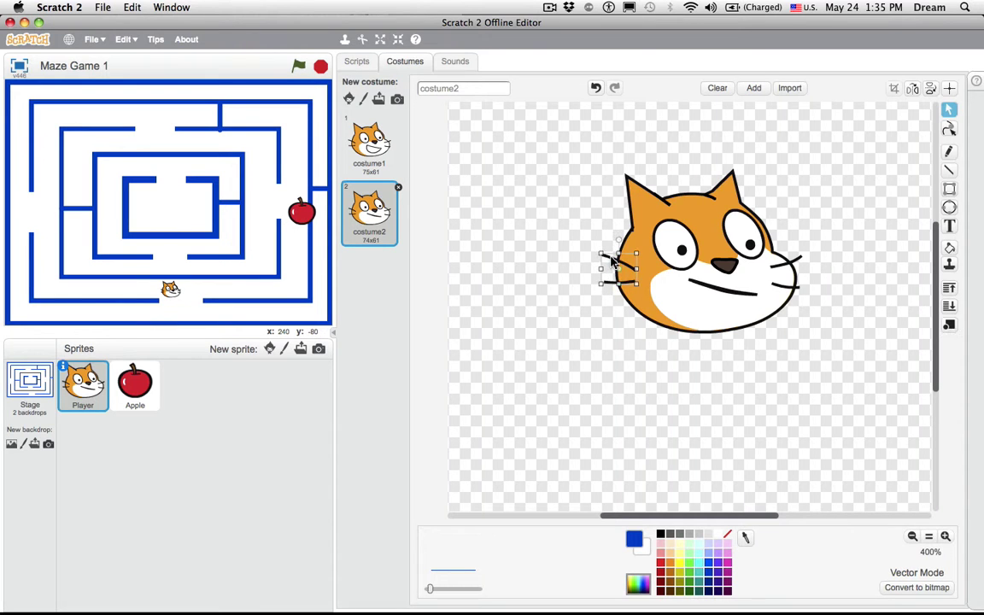
click(534, 270)
click(344, 135)
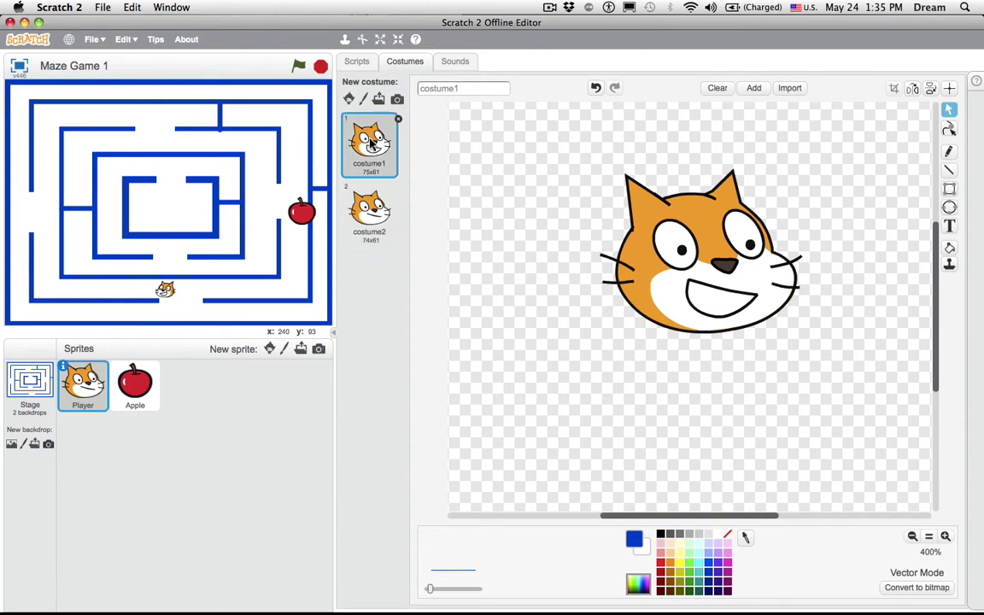
click(372, 212)
click(369, 141)
click(373, 212)
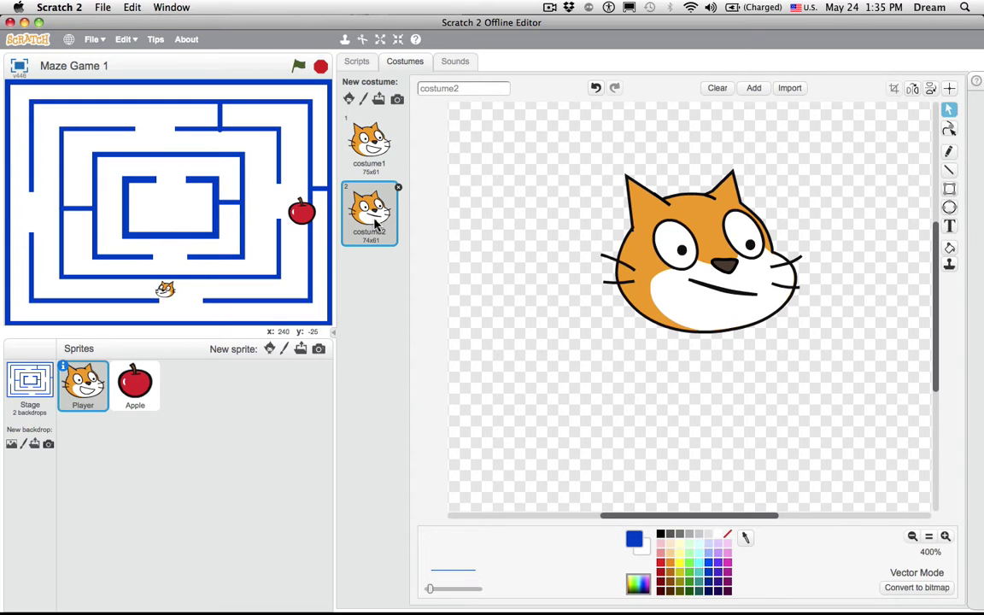
click(610, 262)
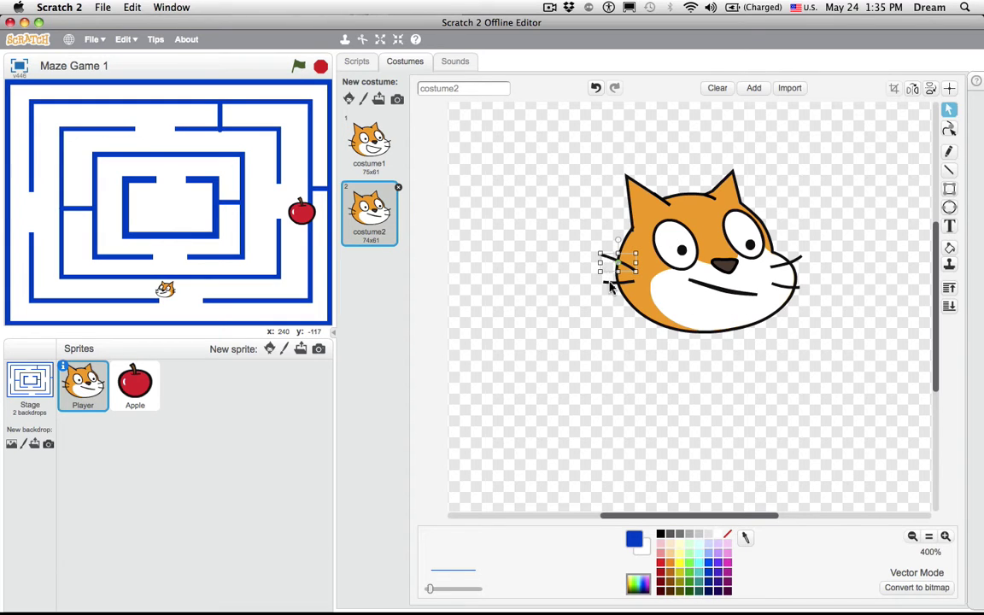
click(551, 258)
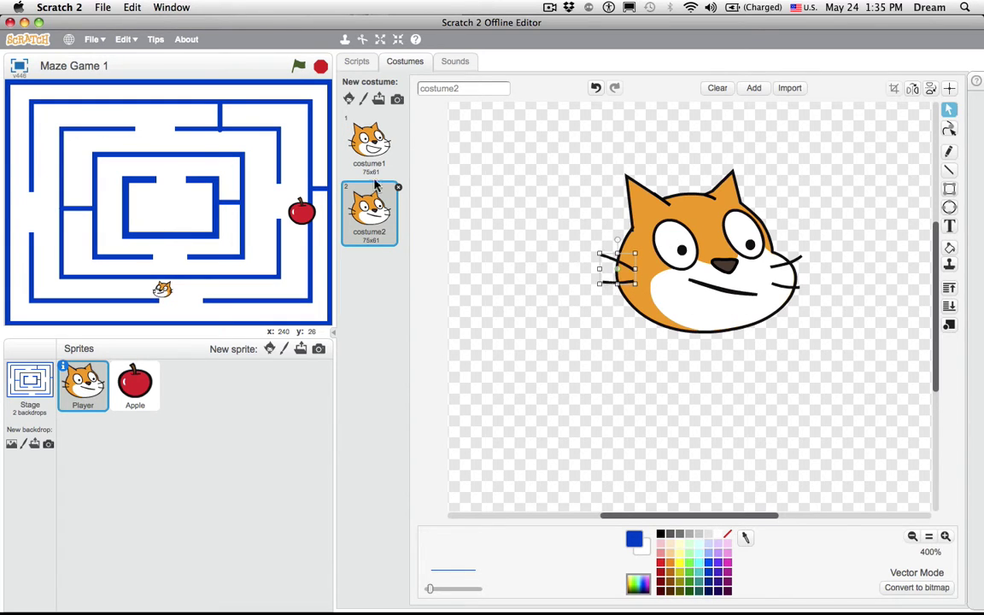
Alternate between the two costumes to check that their left-hand whiskers line up
click(369, 141)
click(368, 216)
click(369, 152)
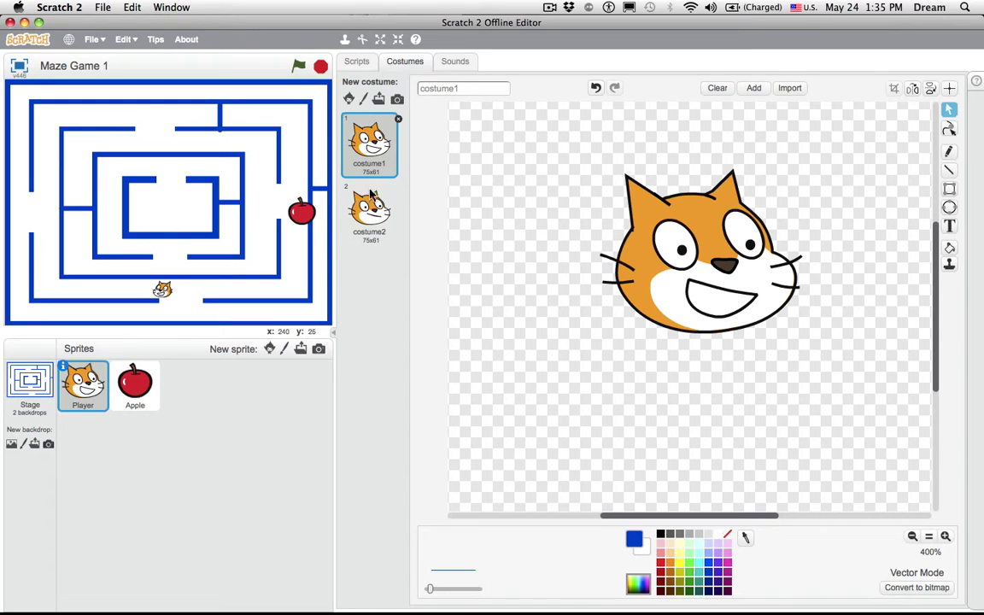
click(369, 197)
click(369, 154)
Test the maze in full screen by steering the Player through the outer wall's gap and along the lower corridor, then return and restart the game
click(19, 66)
click(842, 20)
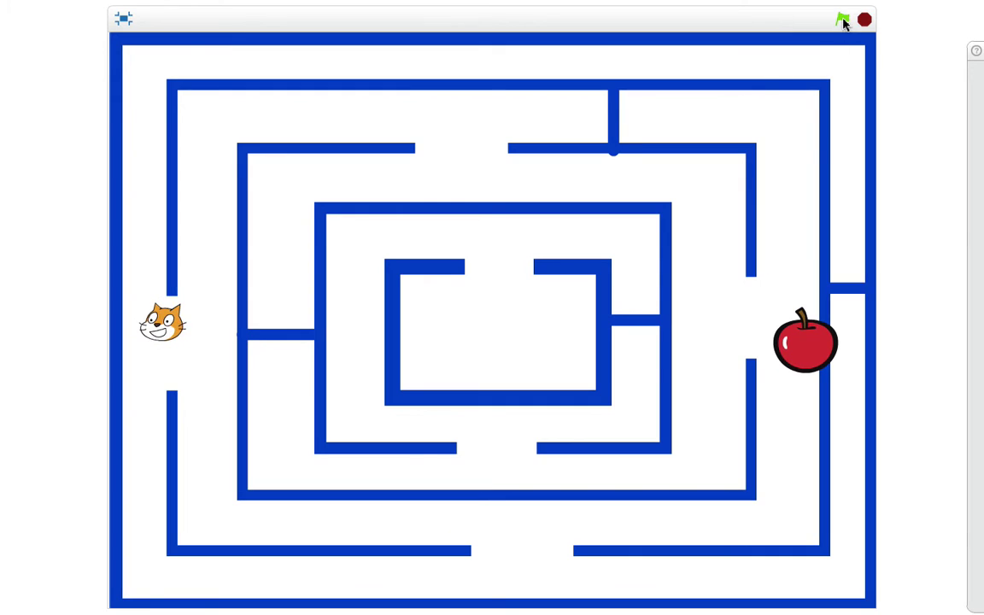
key(Right)
key(Down)
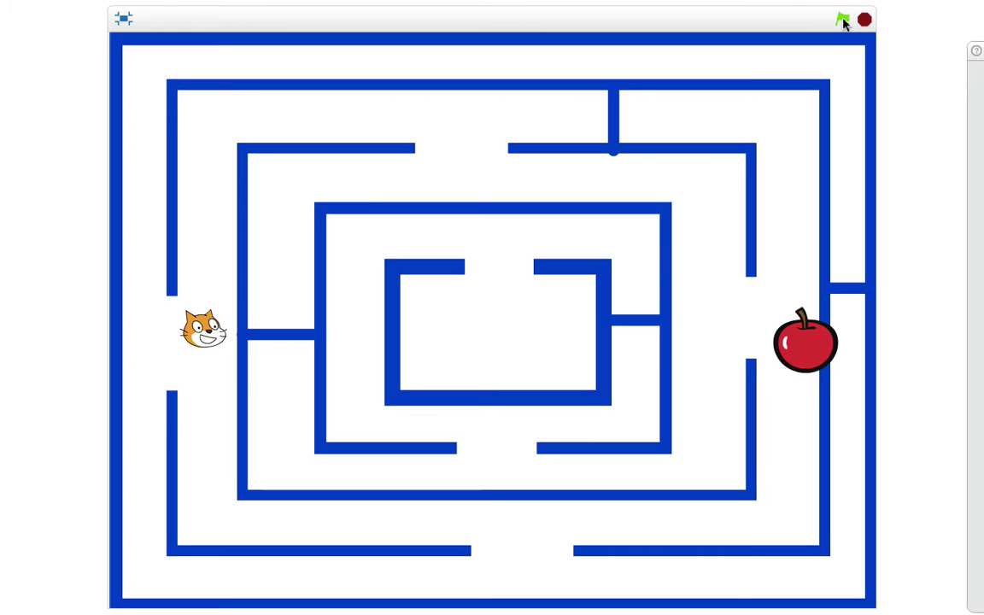
key(Down)
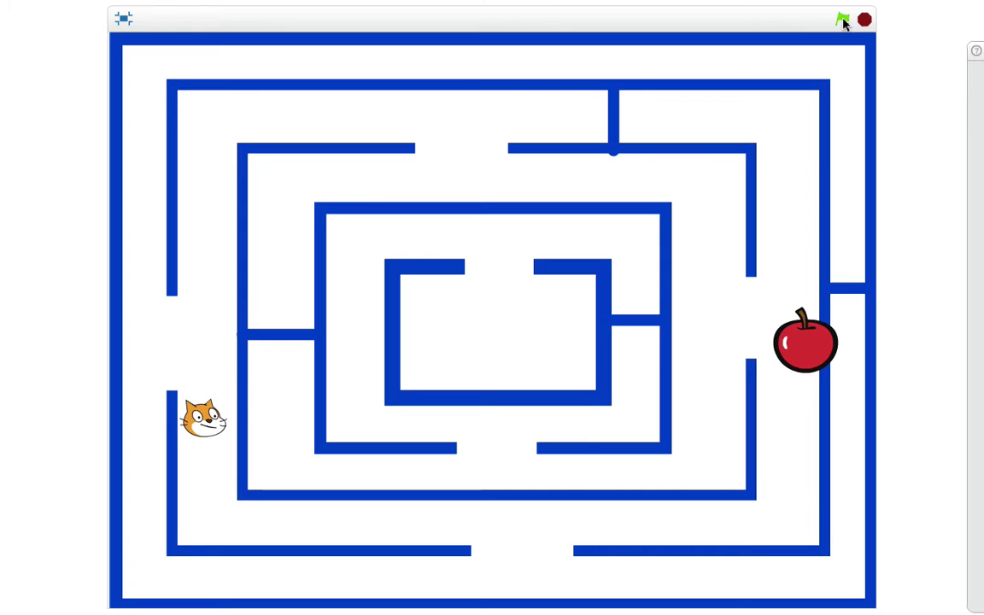
key(Right)
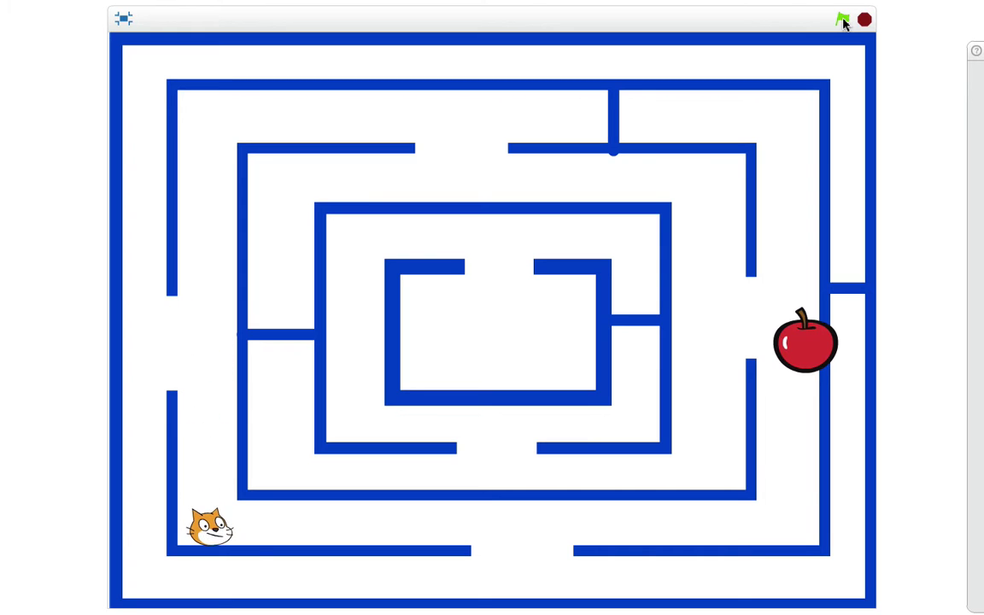
key(Right)
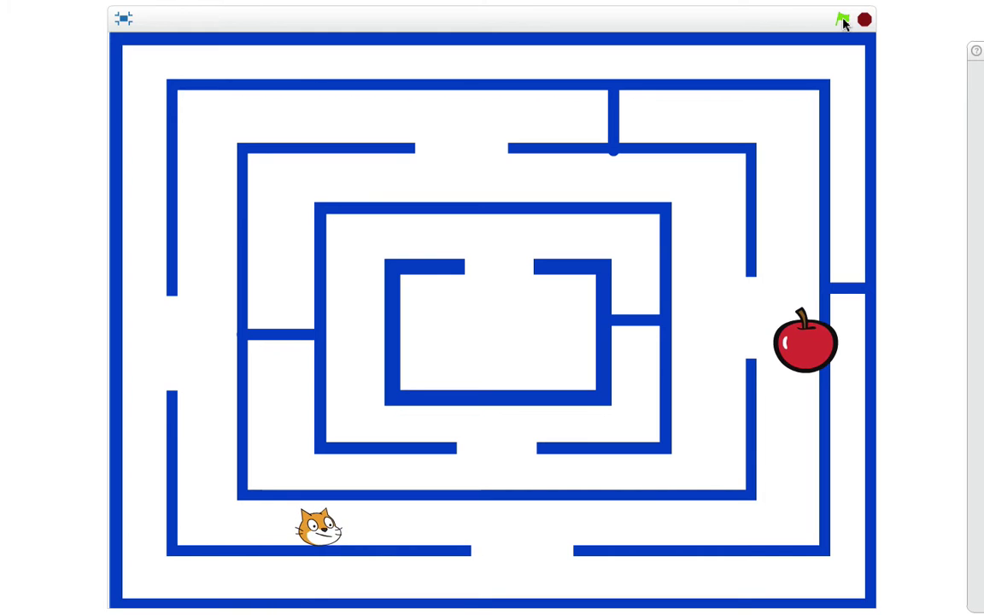
key(Right)
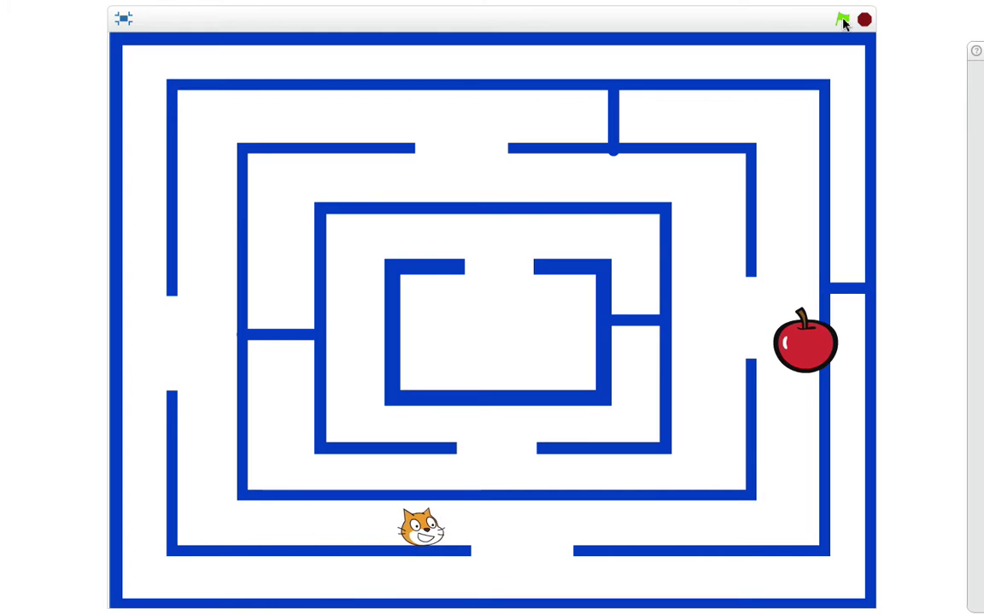
key(Right)
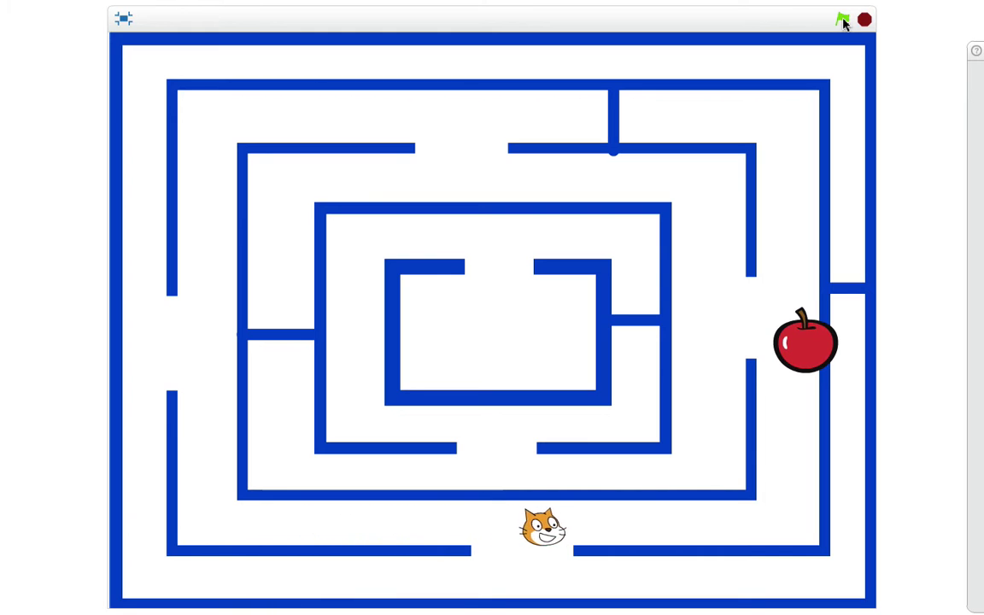
key(Right)
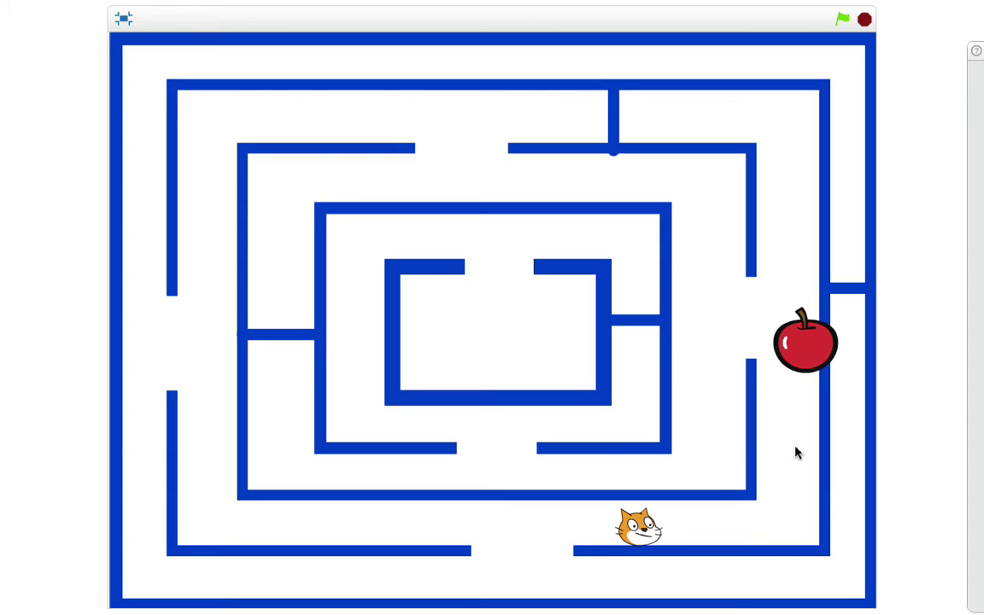
click(123, 17)
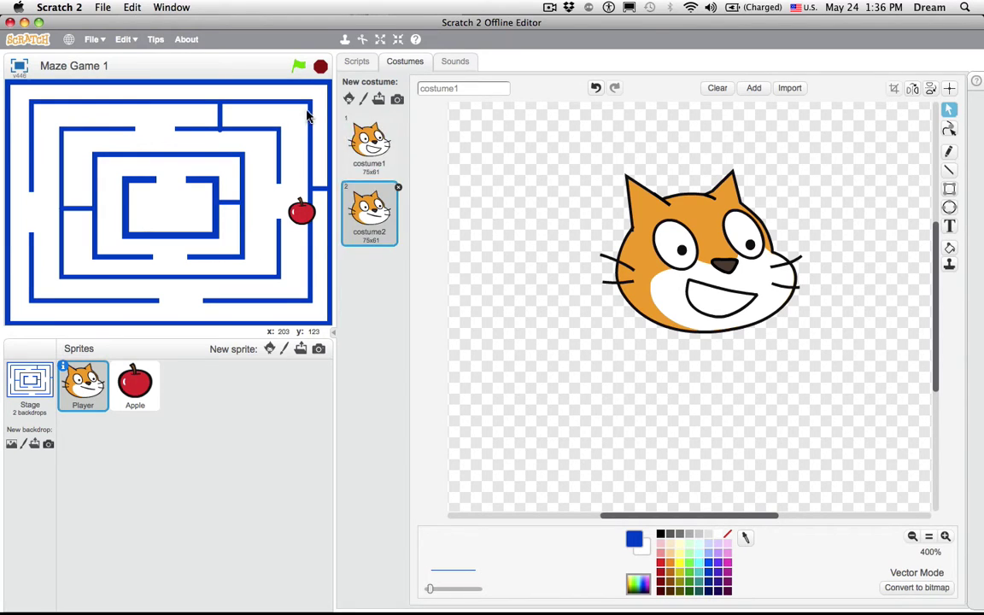
click(298, 66)
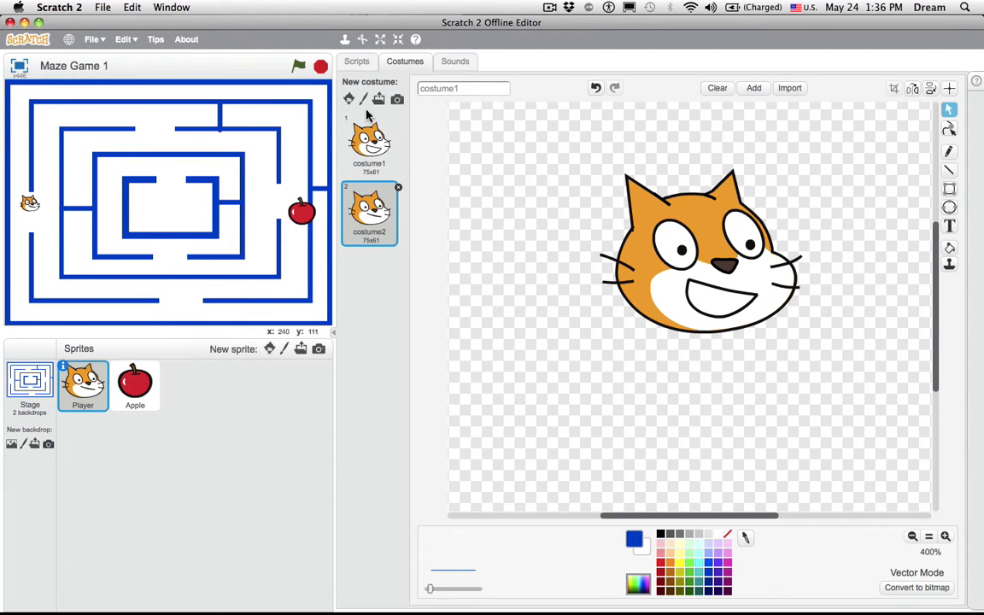
Rename the Stage's backdrop1 as "Level 1"
click(30, 385)
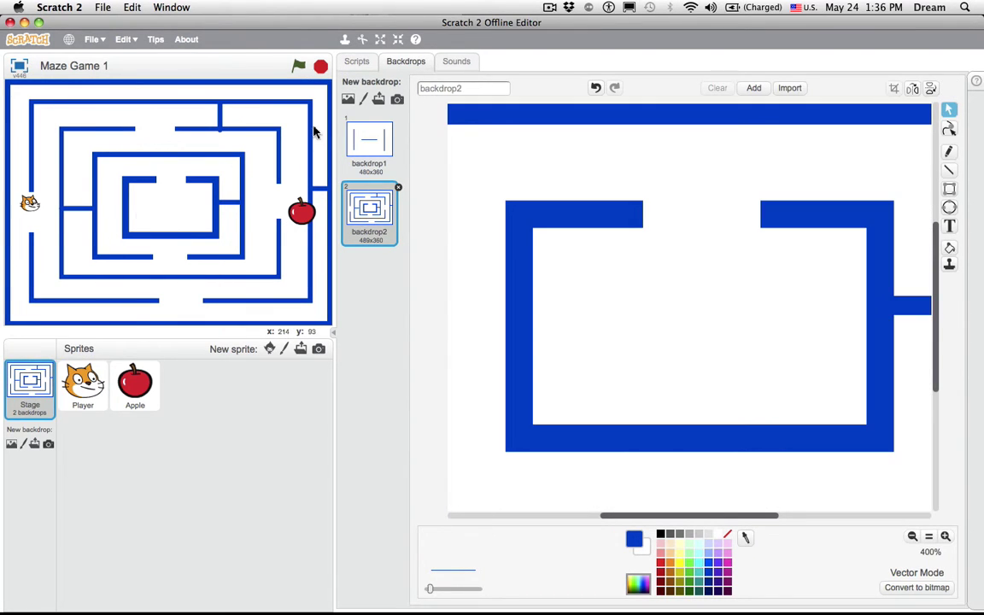
click(374, 169)
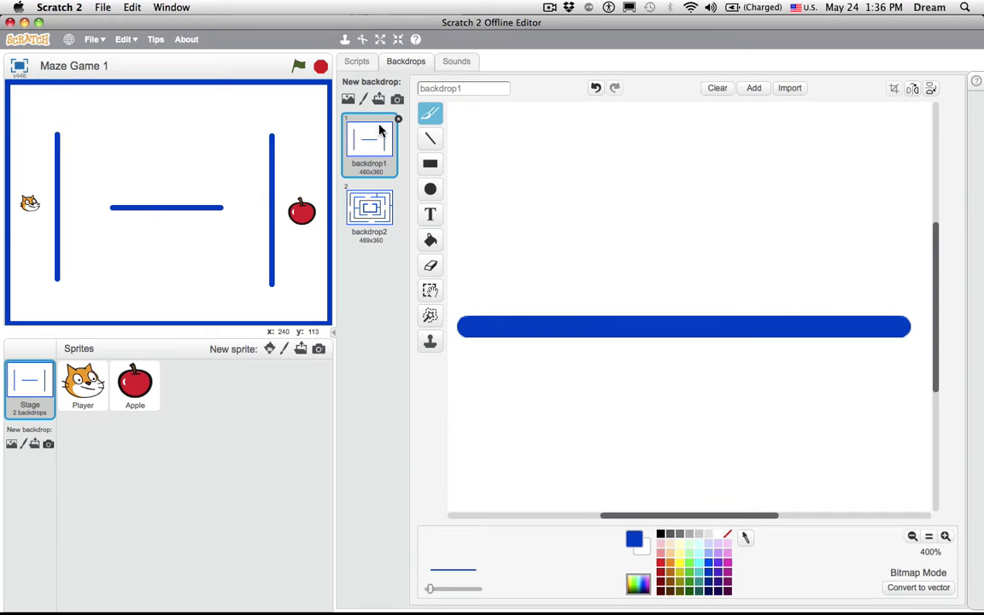
click(440, 88)
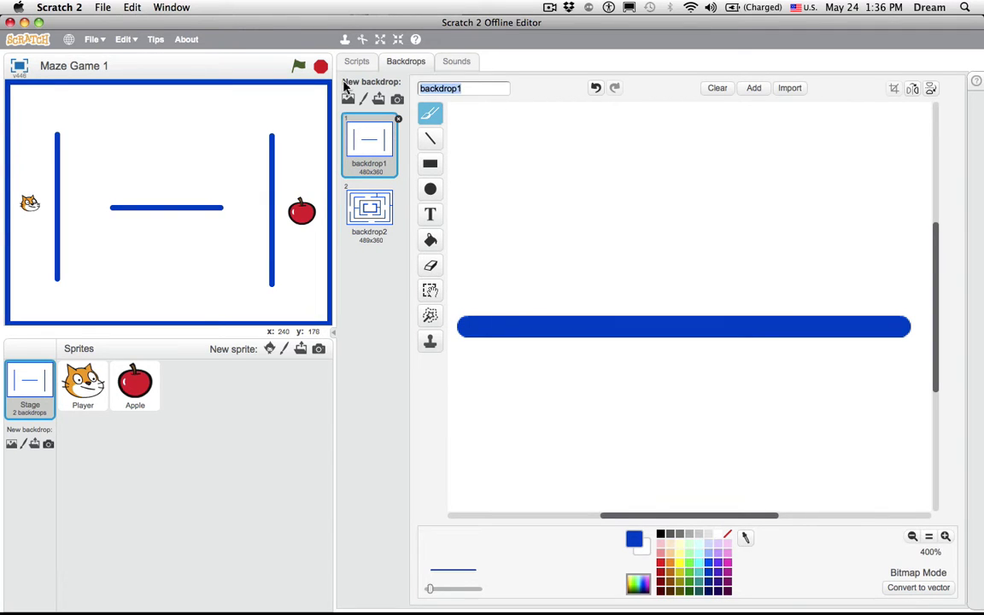
text(Level 1)
Rename the Stage's backdrop2 as "Level 2"
click(369, 208)
click(477, 88)
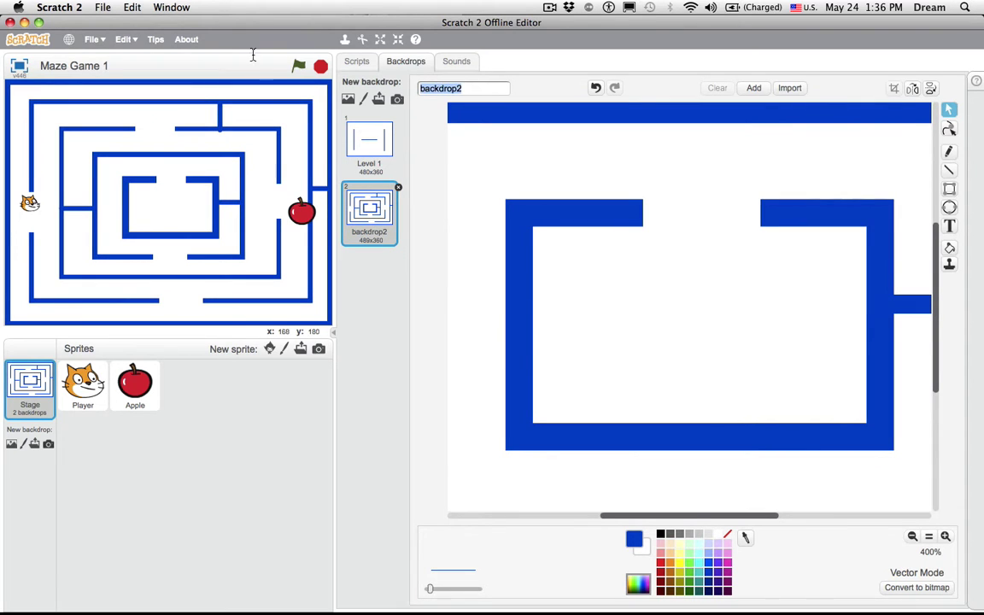
text(Level 2)
key(Return)
In the Apple's script, detach the forever loop from the show block and set it aside in the empty area below
click(135, 383)
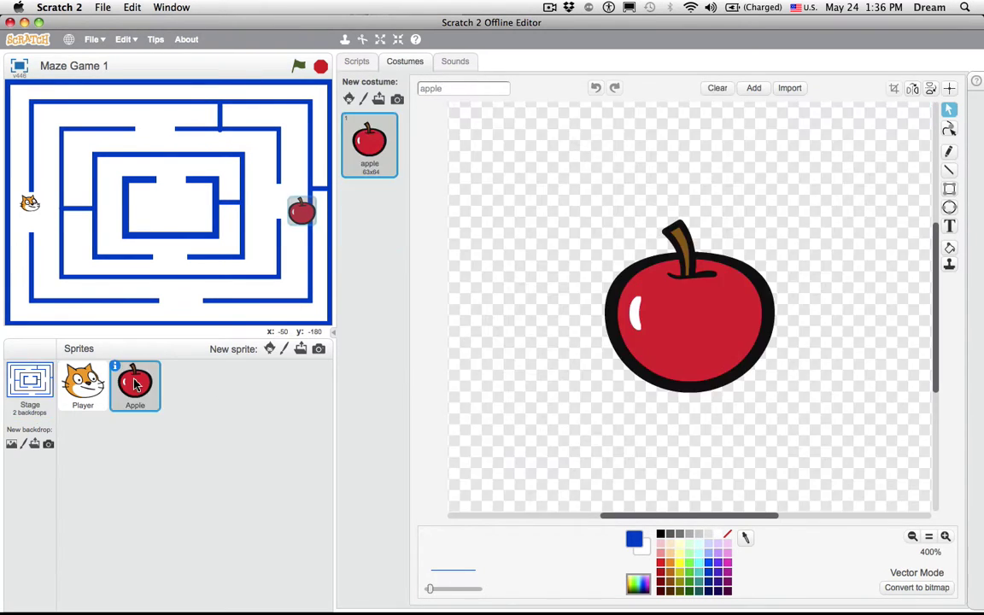
click(355, 61)
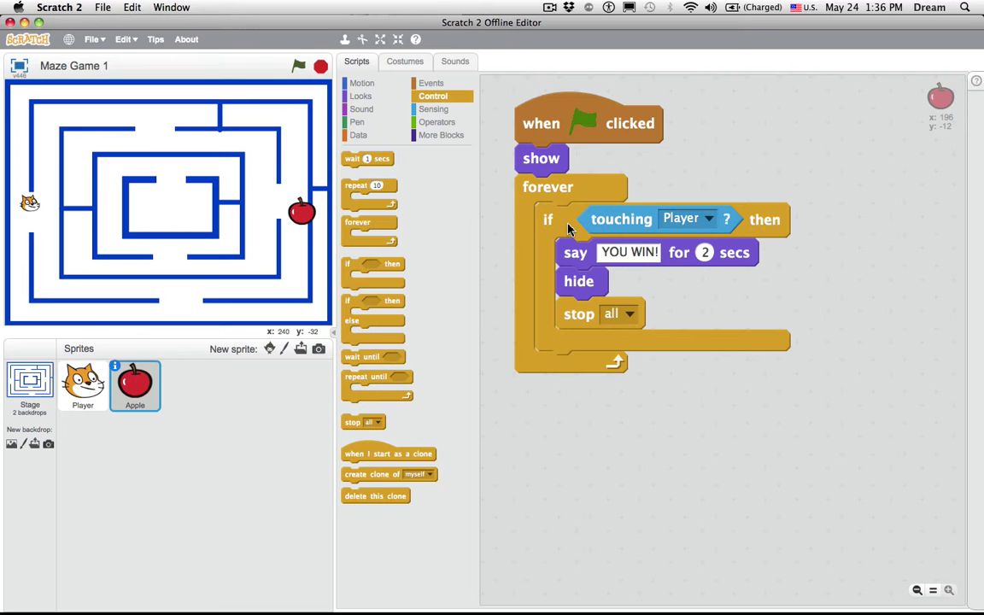
drag(568, 228, 587, 247)
drag(551, 203, 692, 406)
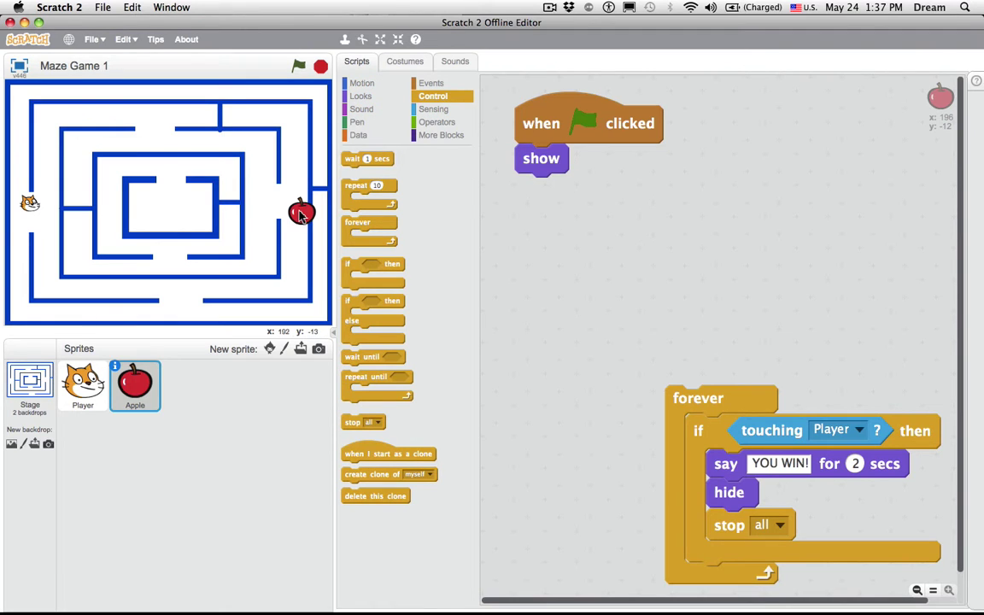
Start a script for the Stage with a "when green flag clicked" block
click(25, 384)
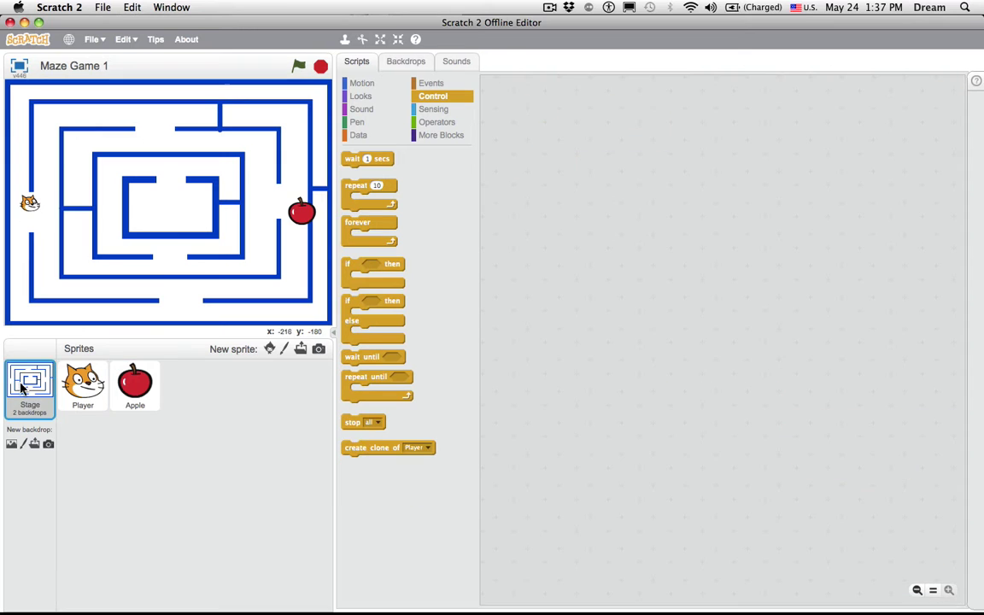
click(411, 66)
click(357, 67)
click(434, 84)
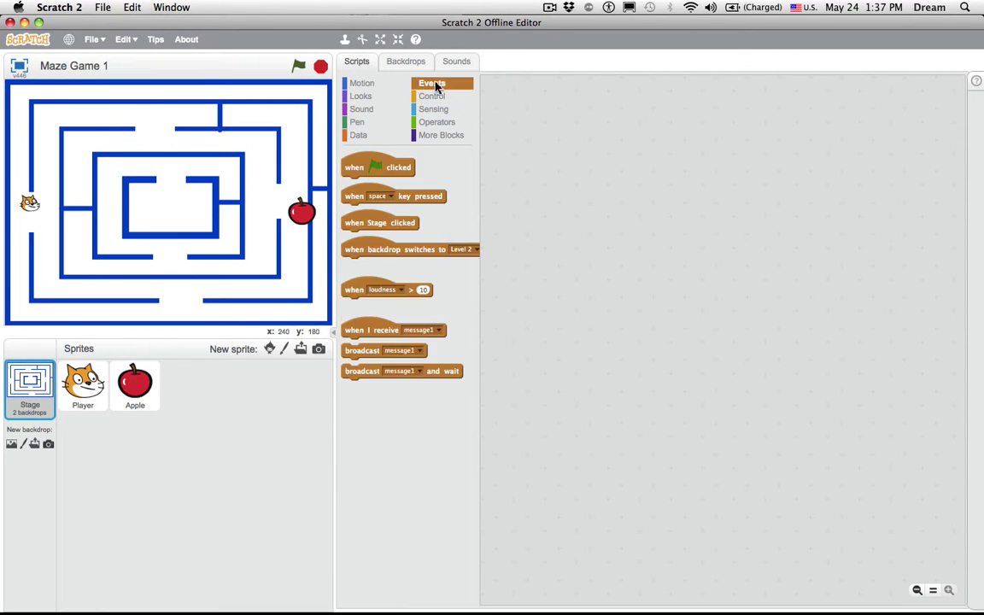
drag(376, 164, 540, 105)
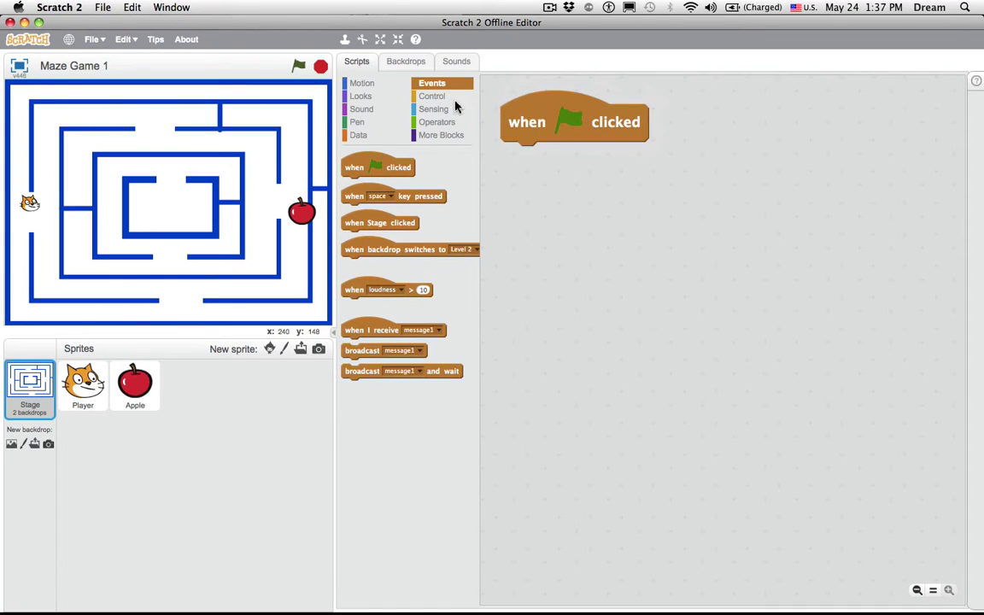
Attach a "switch backdrop to" block under the Stage's green flag block and set it to Level 1
click(363, 96)
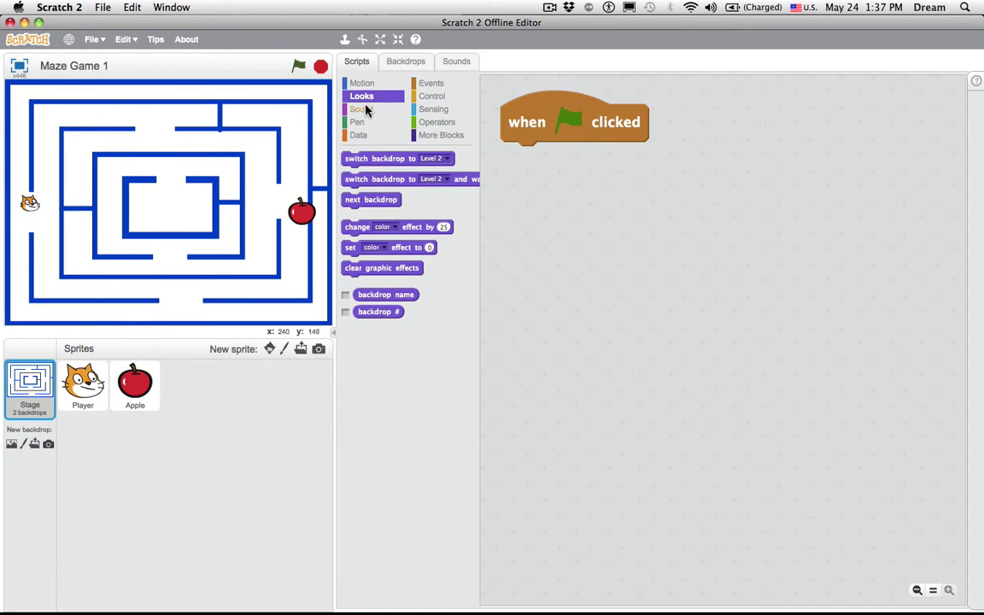
drag(350, 159, 508, 160)
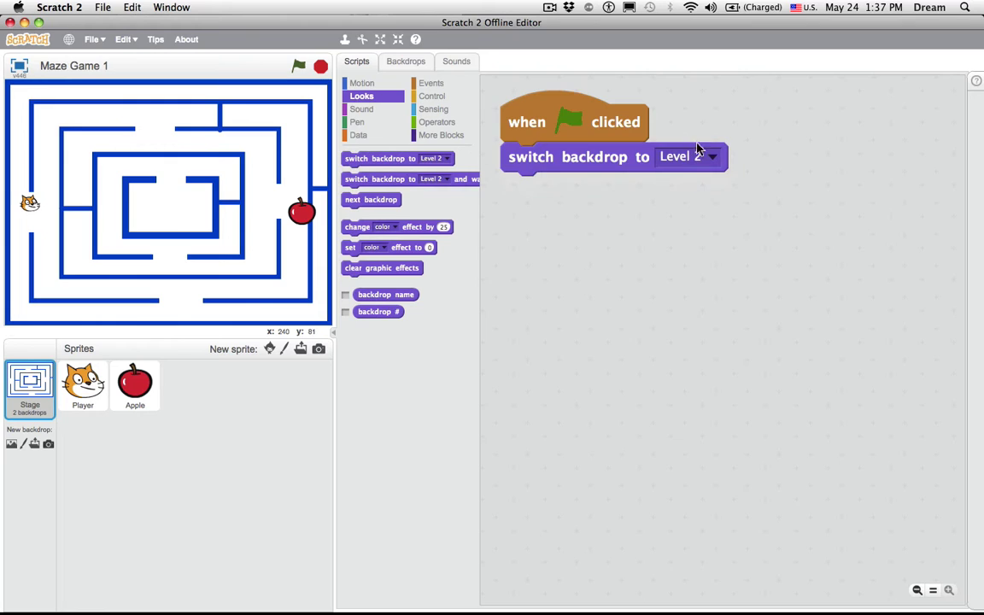
click(712, 157)
click(715, 178)
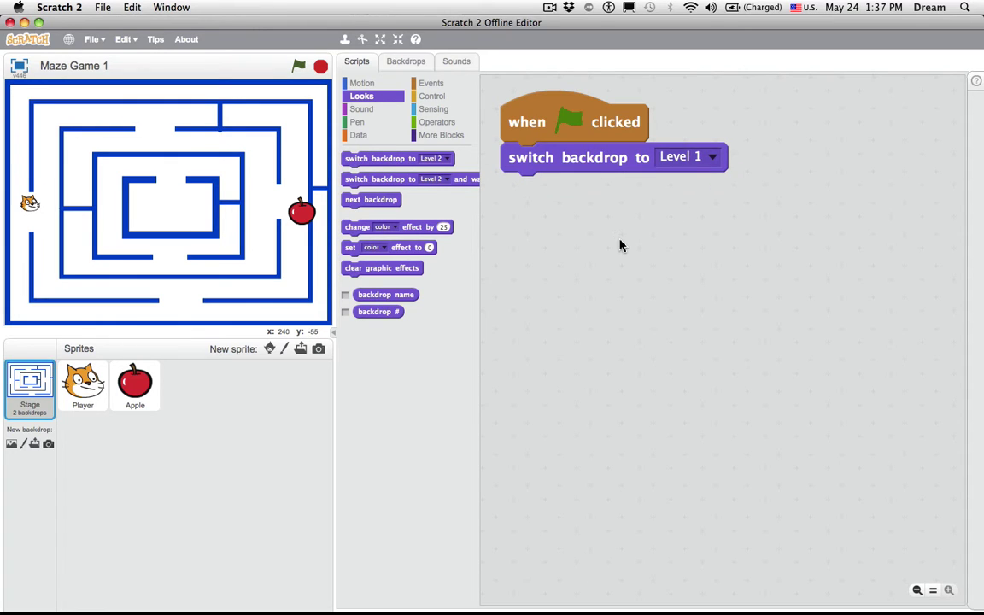